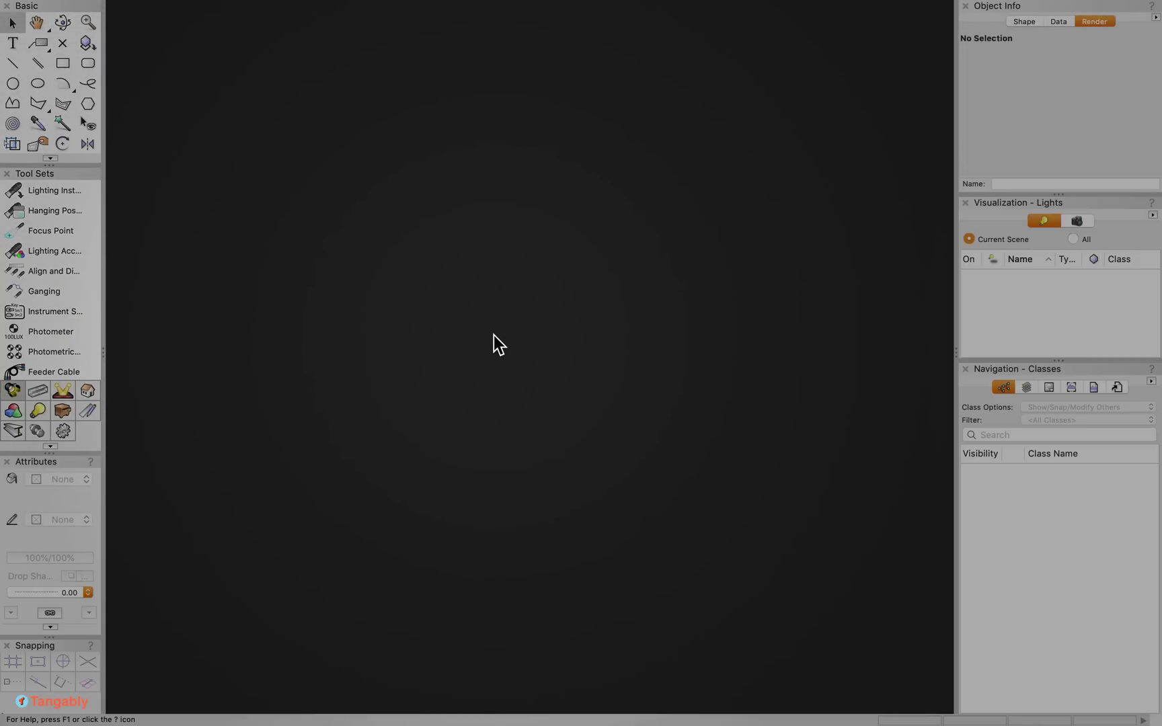
Create a blank document and confirm its class list holds only Dimension and None.
key(super+n)
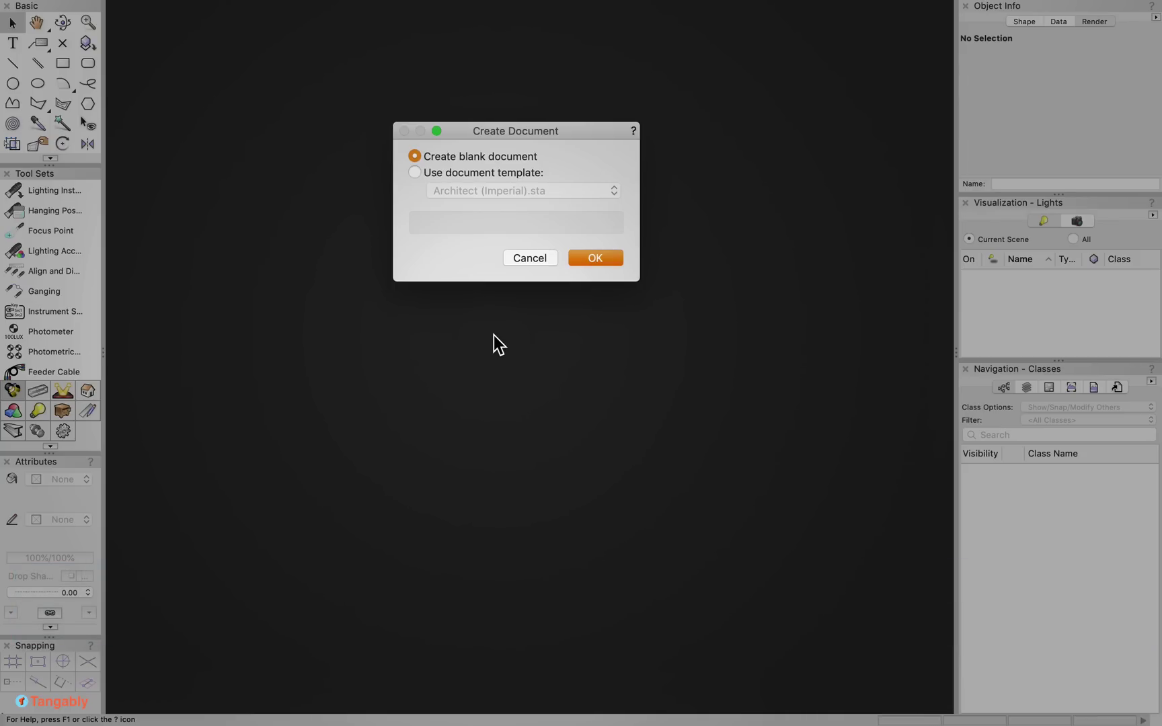
key(Return)
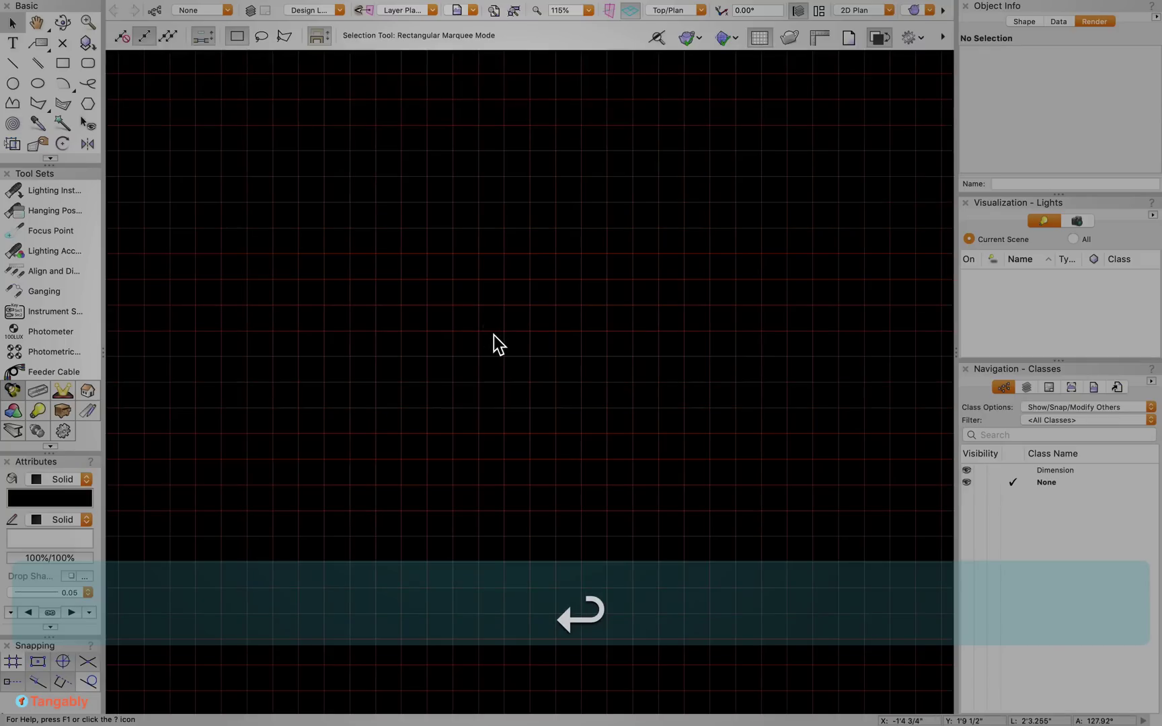
click(227, 10)
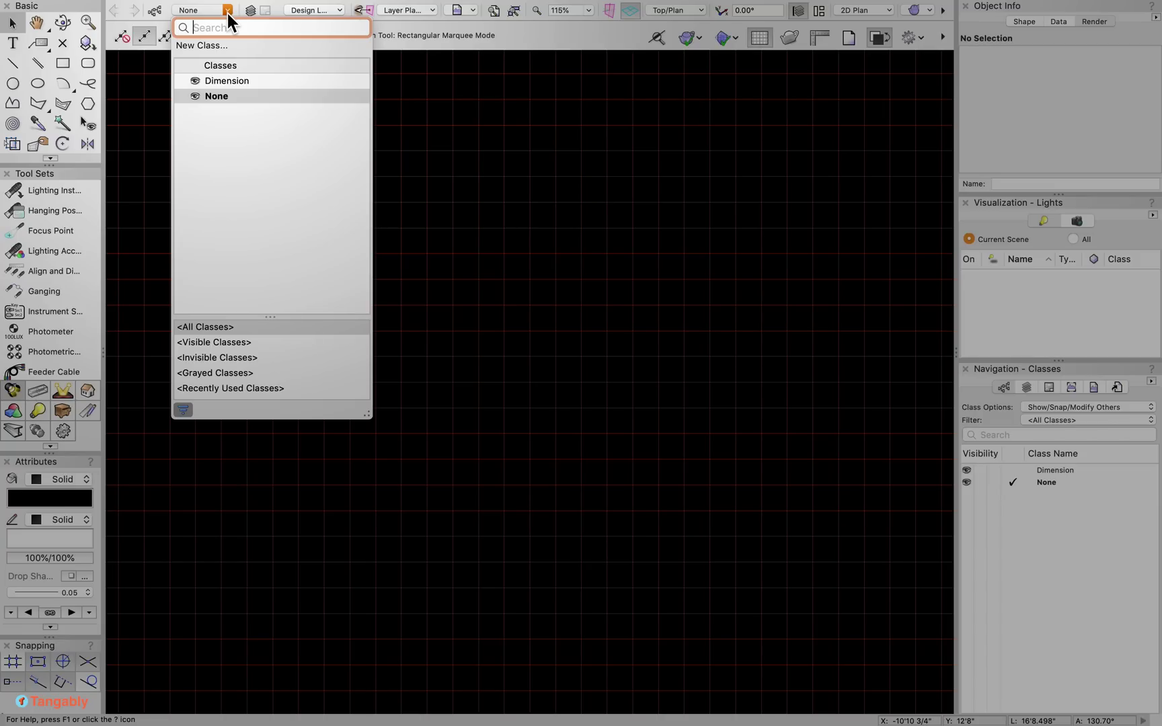
click(553, 327)
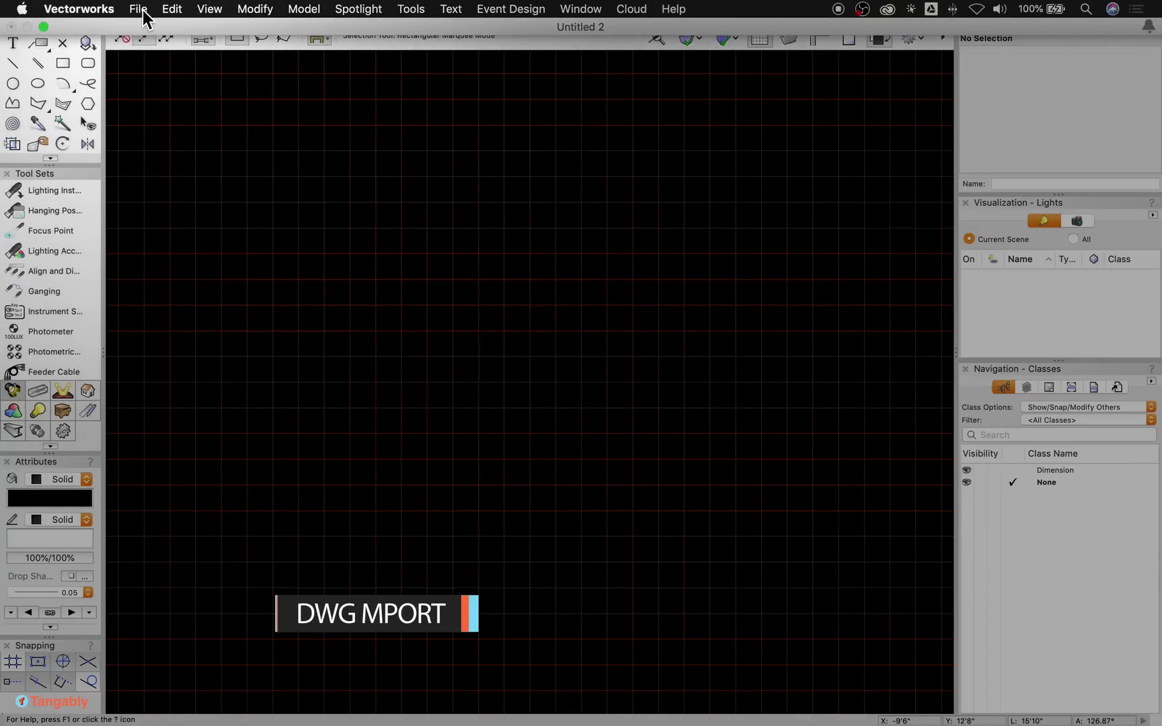
Choose MOSCW_LVL2_R1.dwg via Import Single DXF/DWG to reach its import options.
click(139, 10)
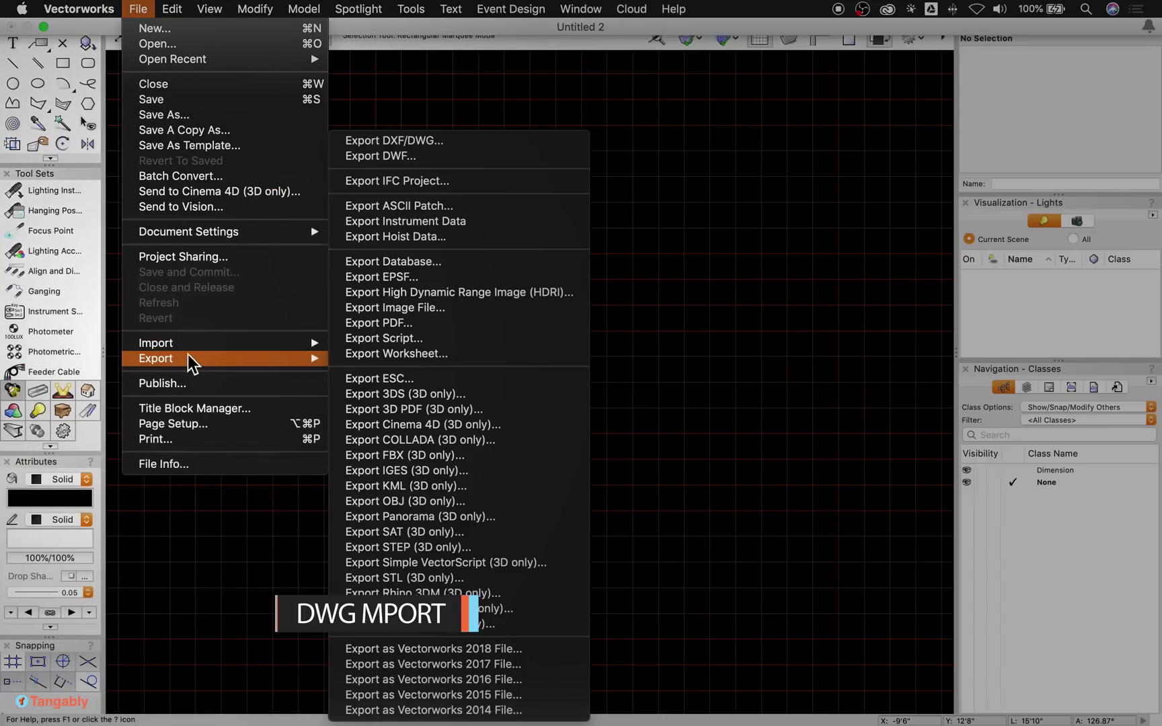
mouse_move(194, 345)
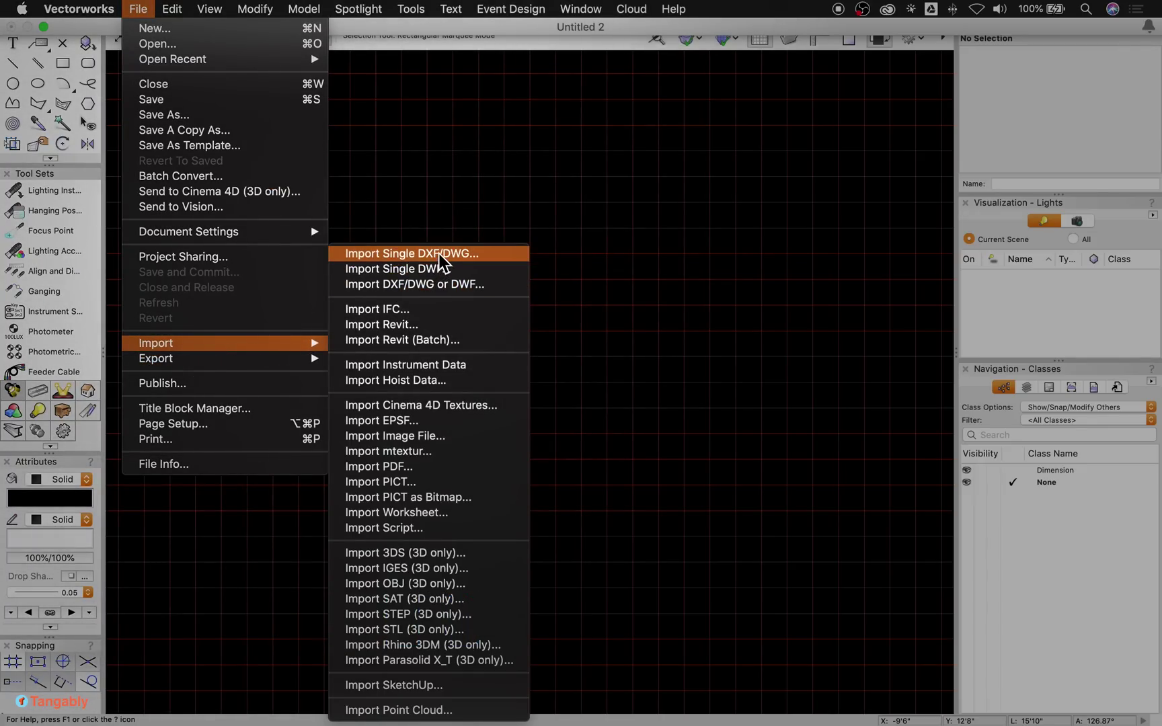
click(438, 253)
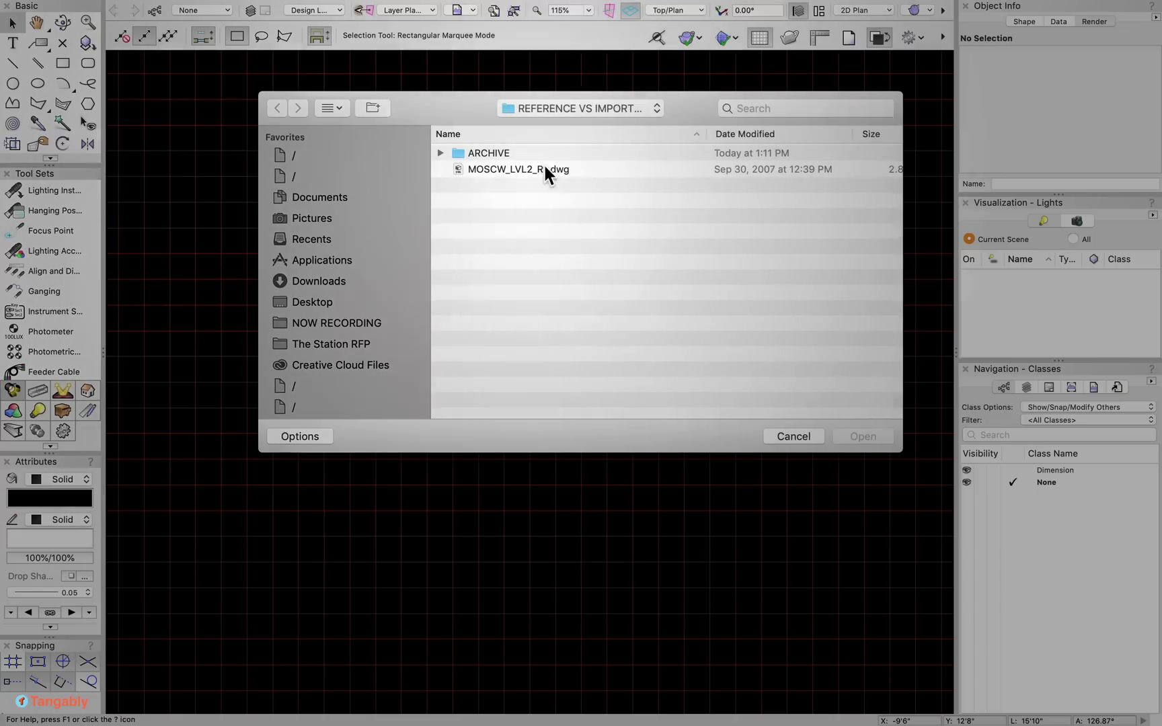
click(544, 169)
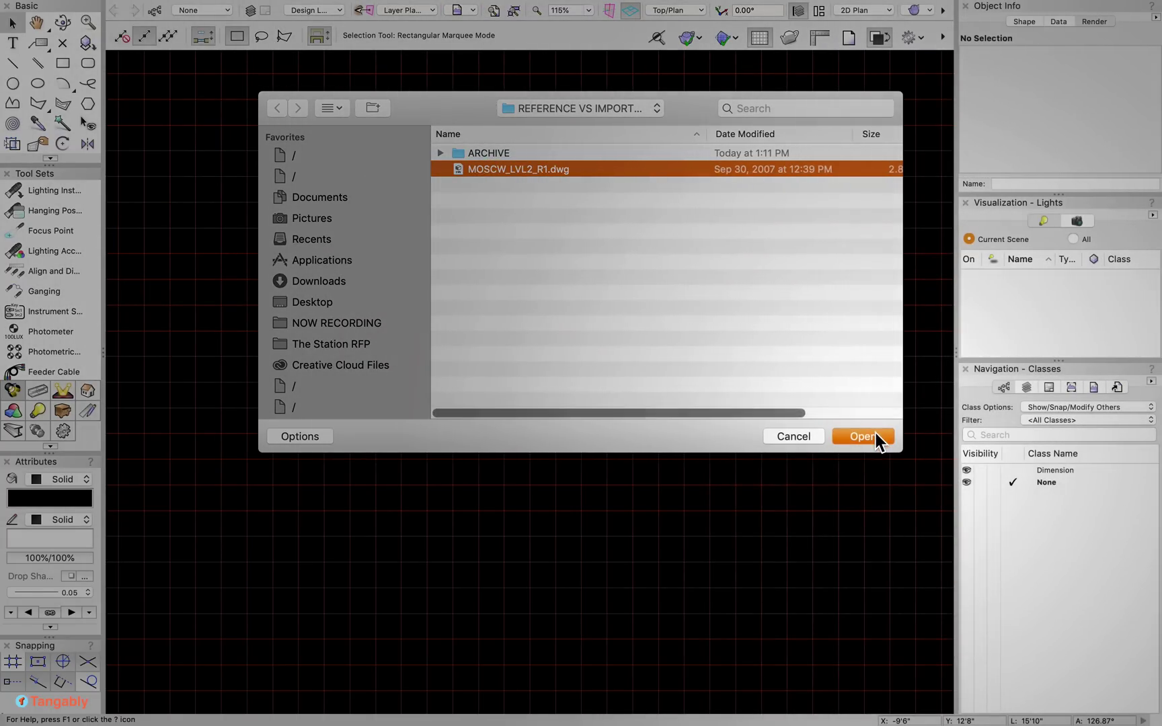
click(867, 436)
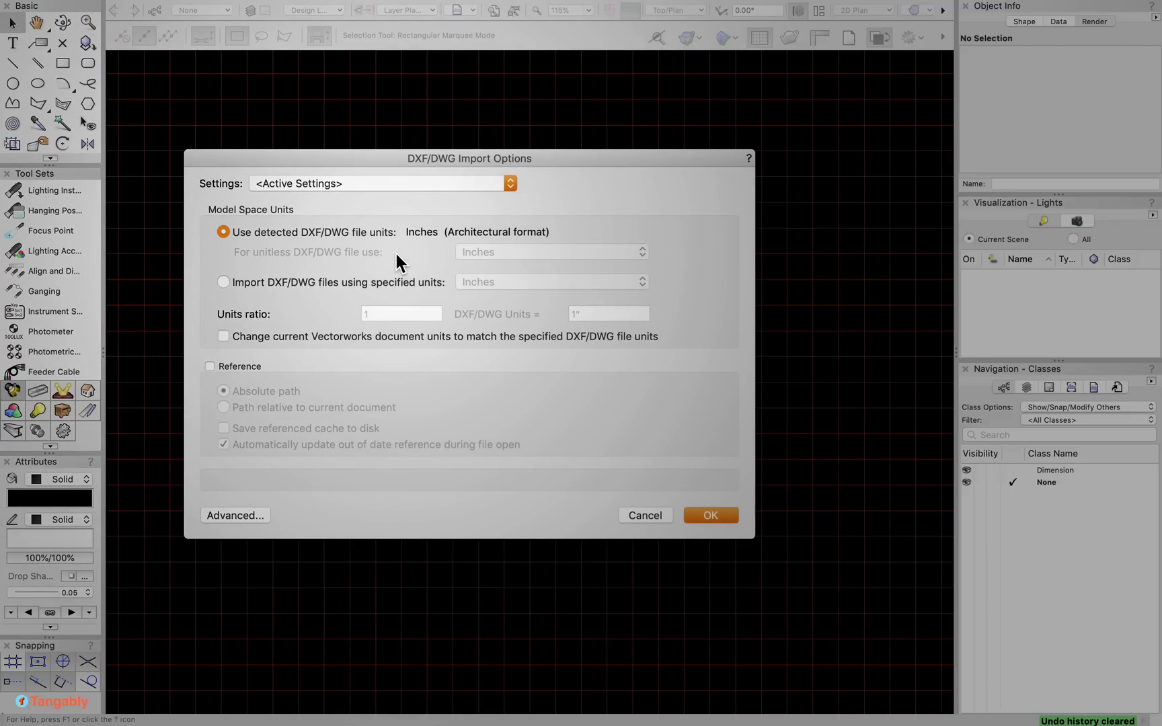
Accept the import options with Reference left unchecked to import the floorplan.
key(Return)
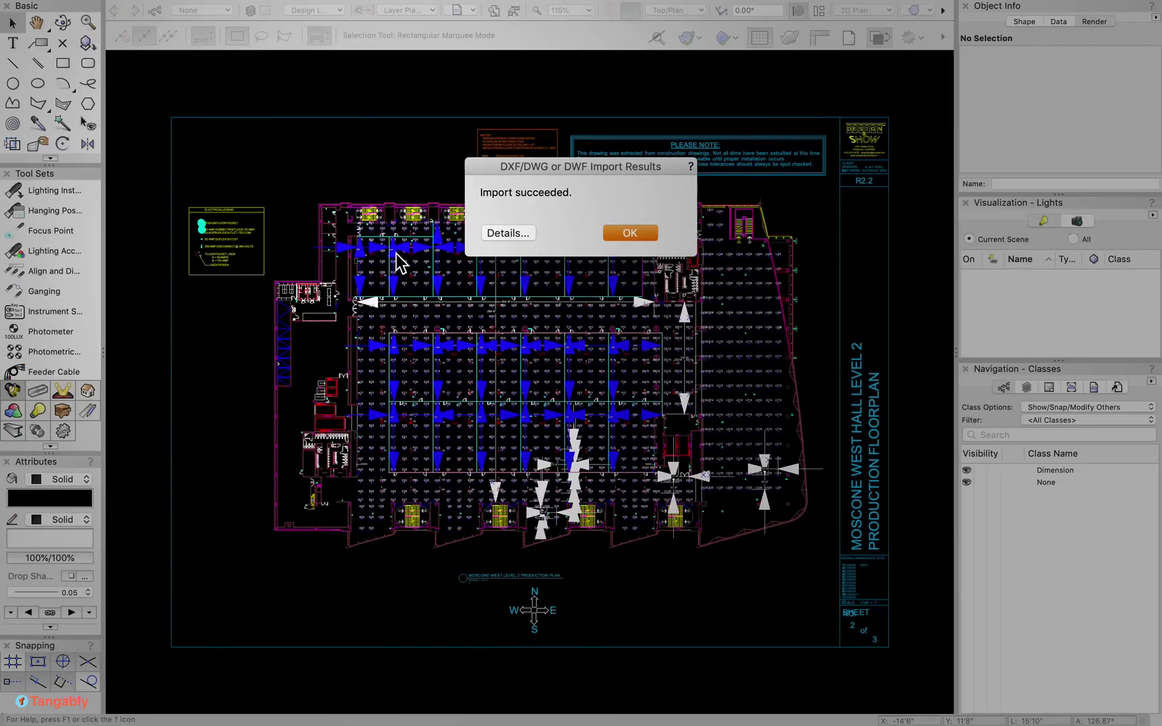
Dismiss the import results and scroll through imported classes such as AIRWL, BLDG_WALL and ELECTRICAL.
key(Return)
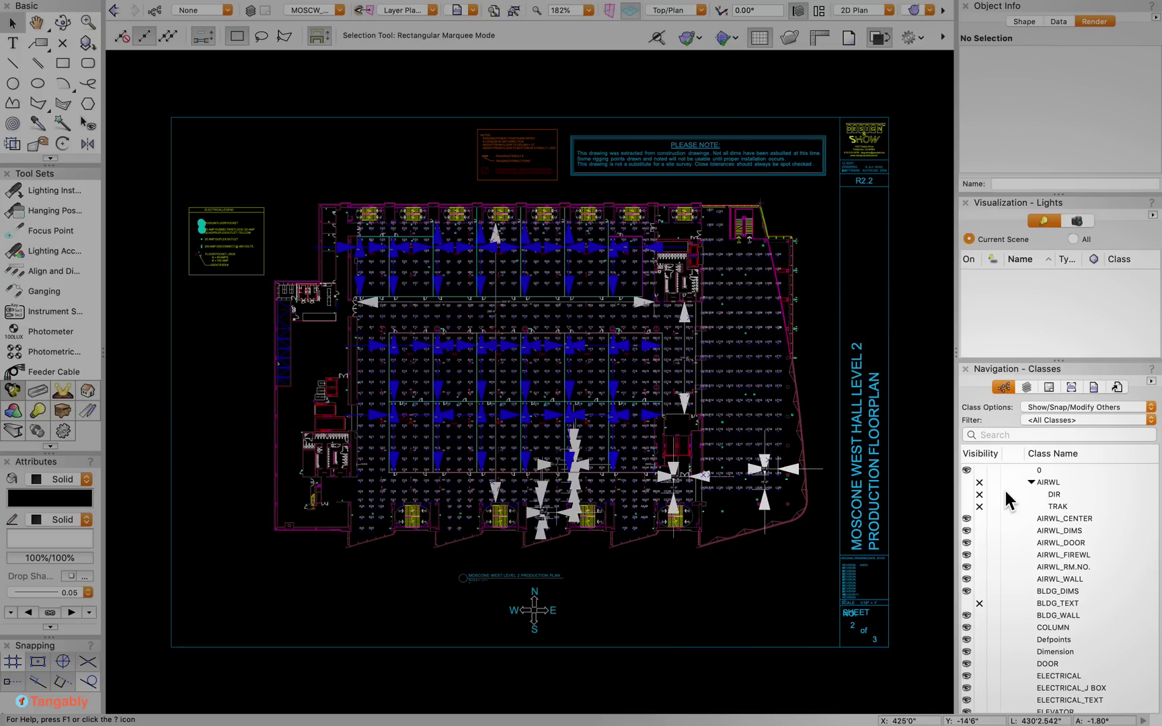
scroll(1078, 530, down, 5)
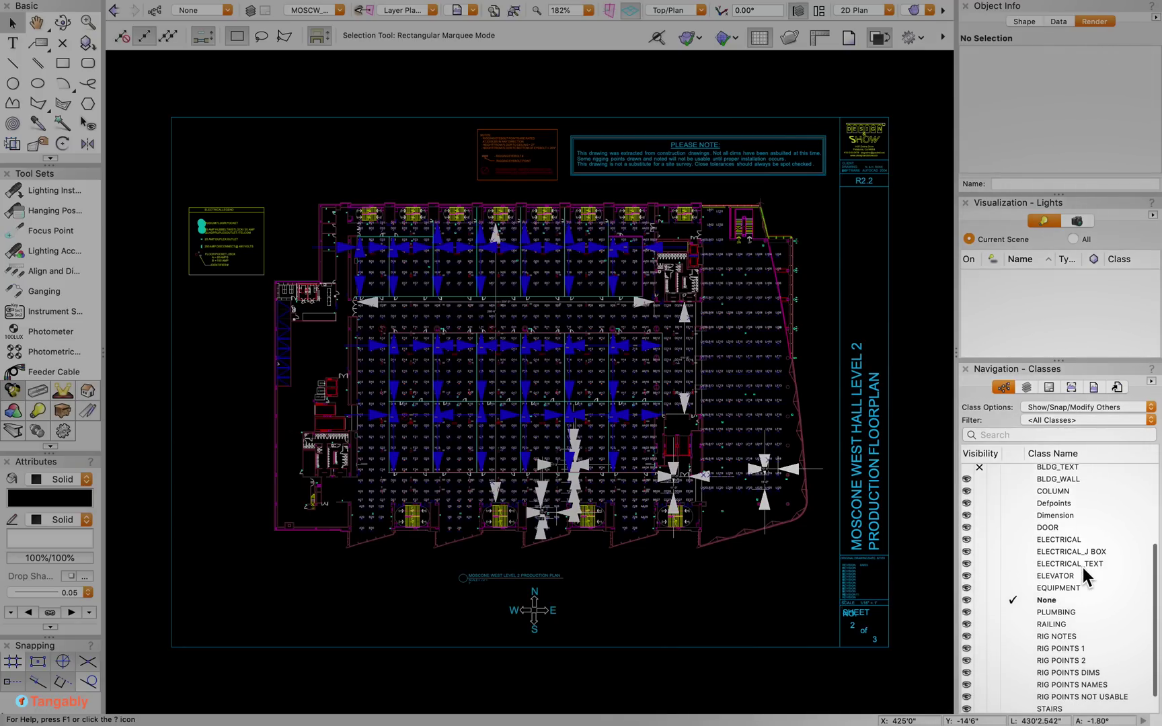
scroll(1082, 564, down, 2)
scroll(1081, 563, up, 8)
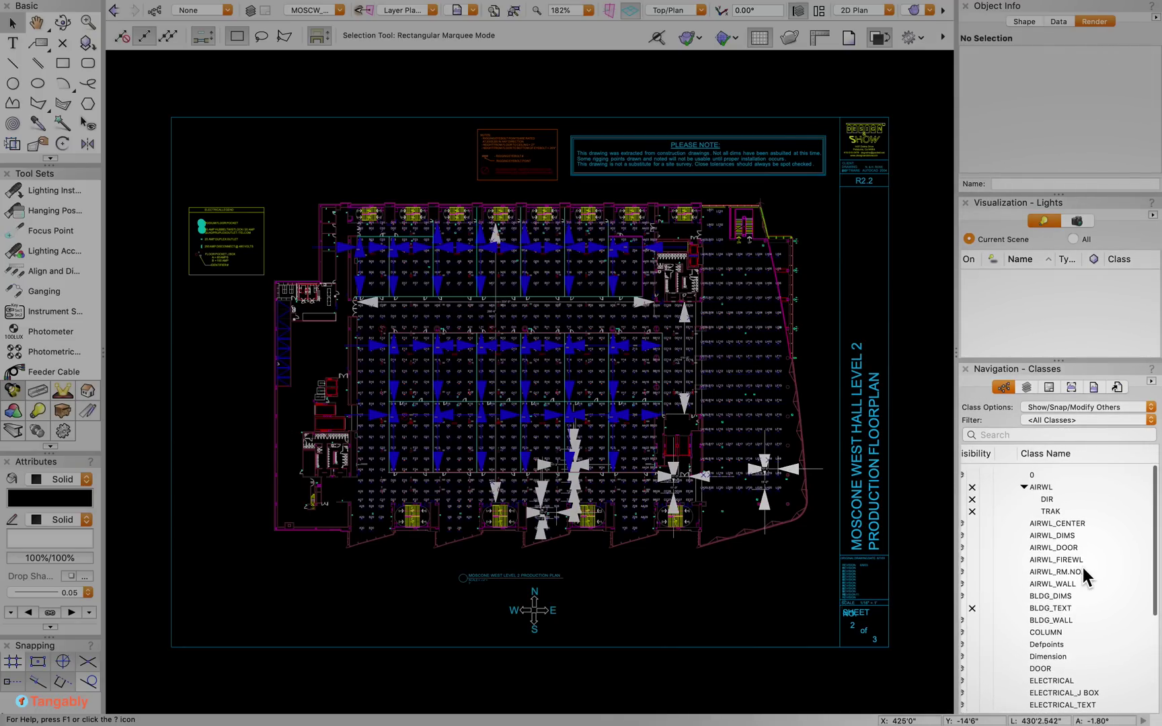
scroll(1082, 563, down, 1)
scroll(1082, 563, left, 1)
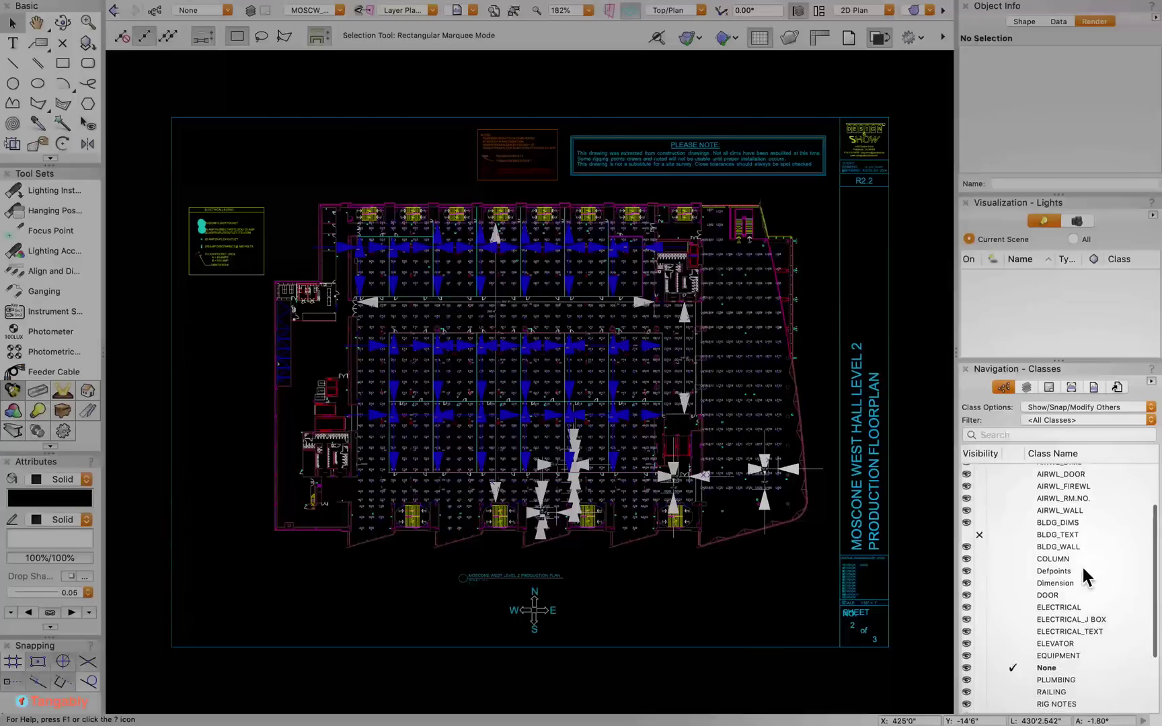
click(254, 10)
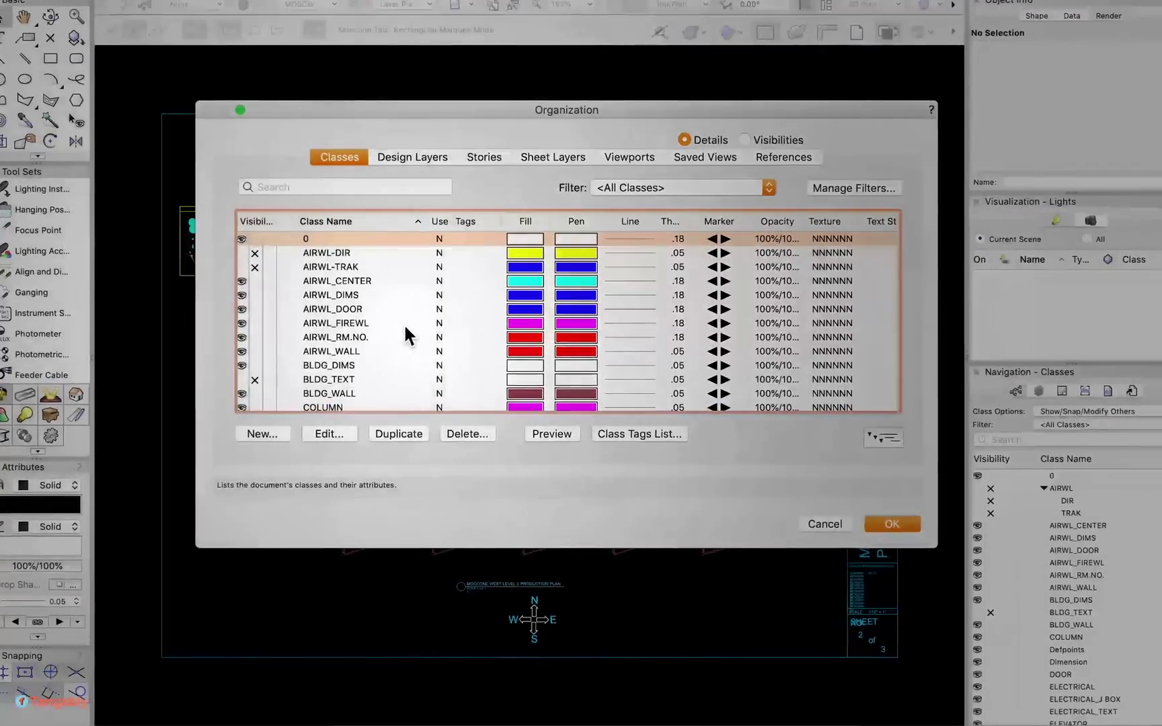
scroll(397, 324, down, 6)
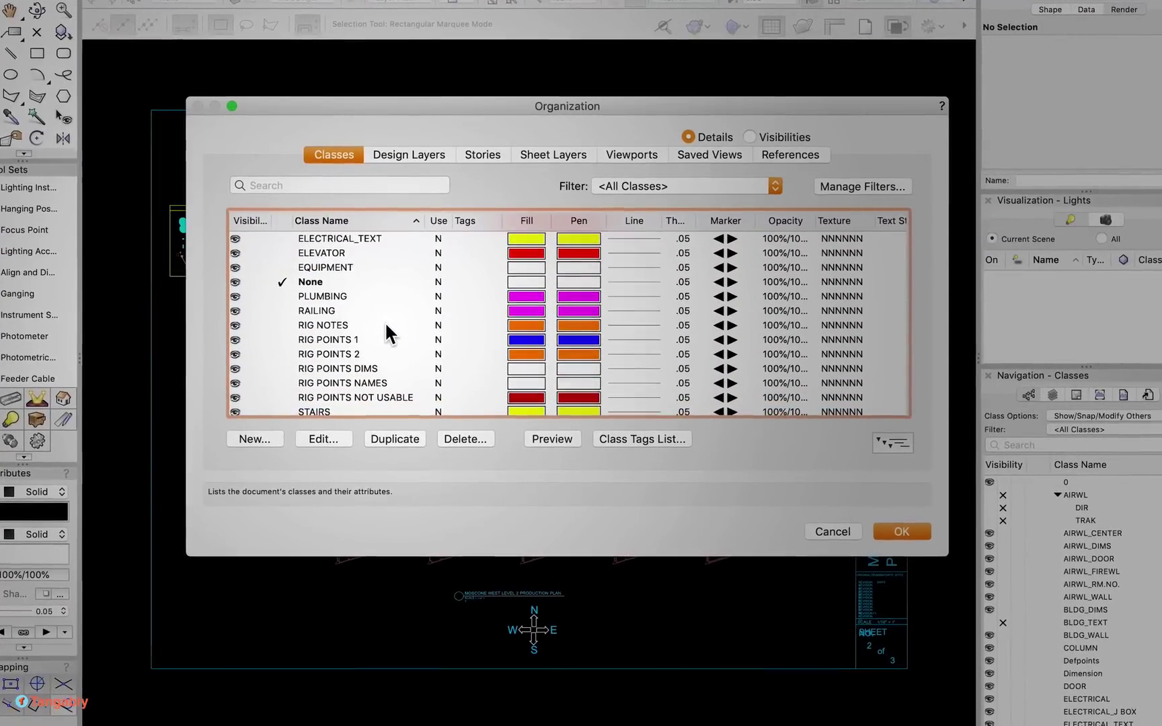
scroll(385, 322, down, 3)
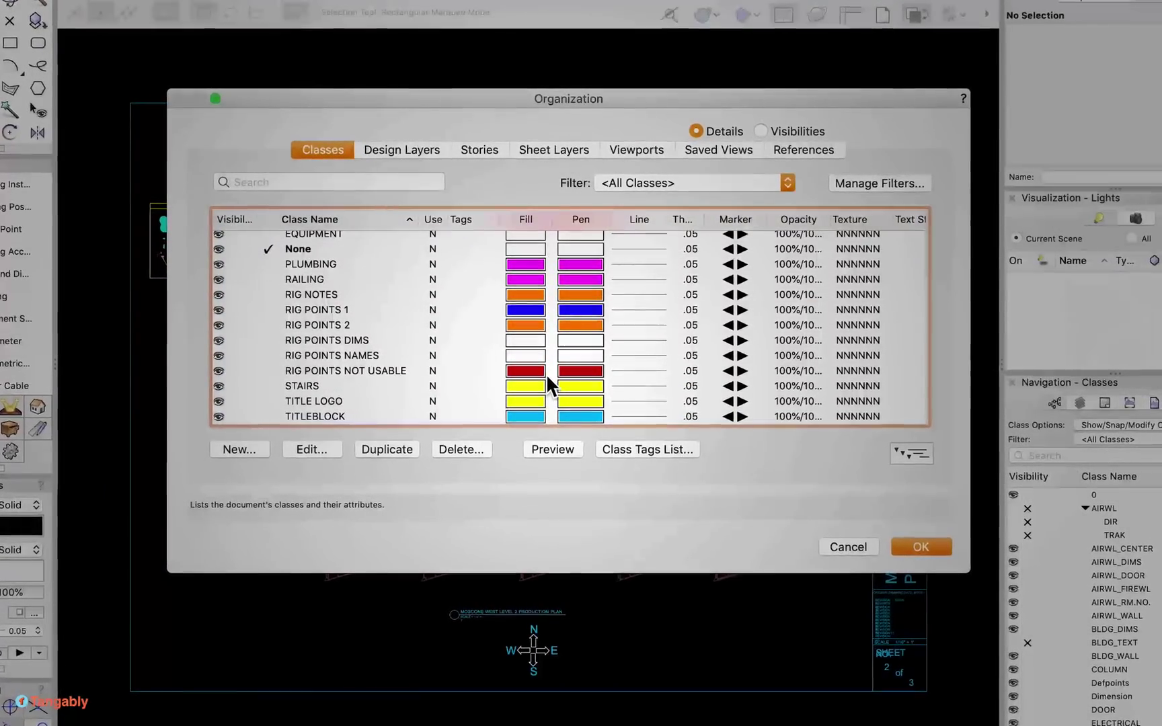
scroll(546, 375, up, 10)
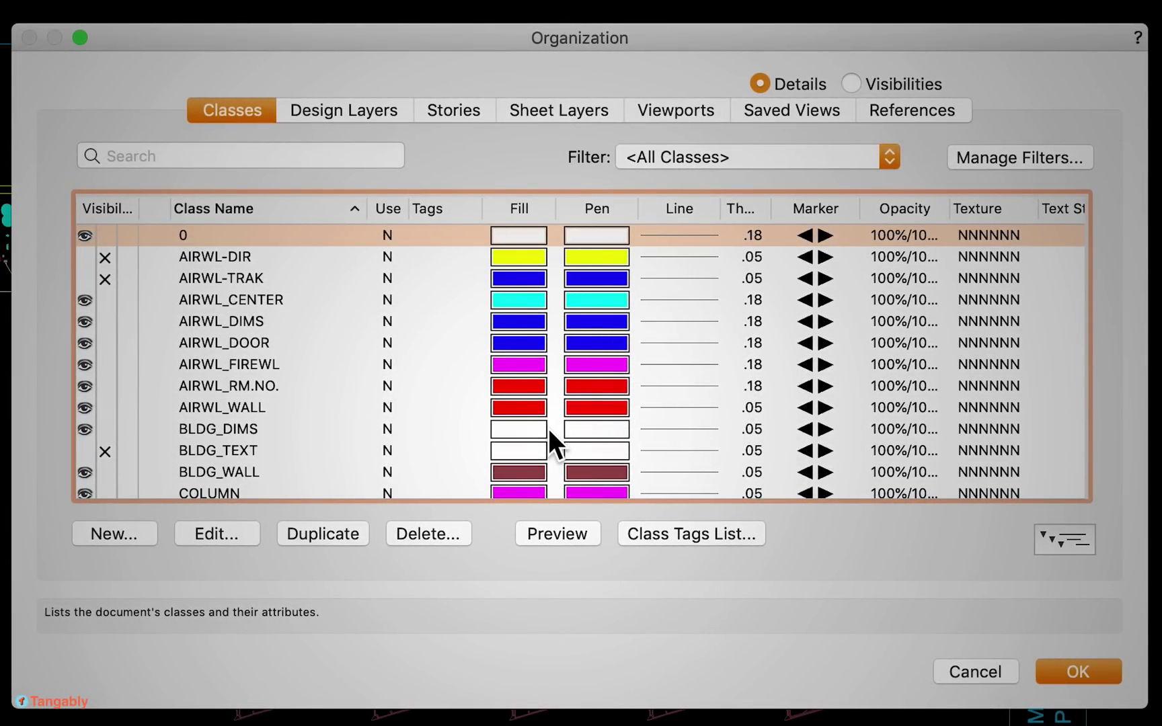
key(Return)
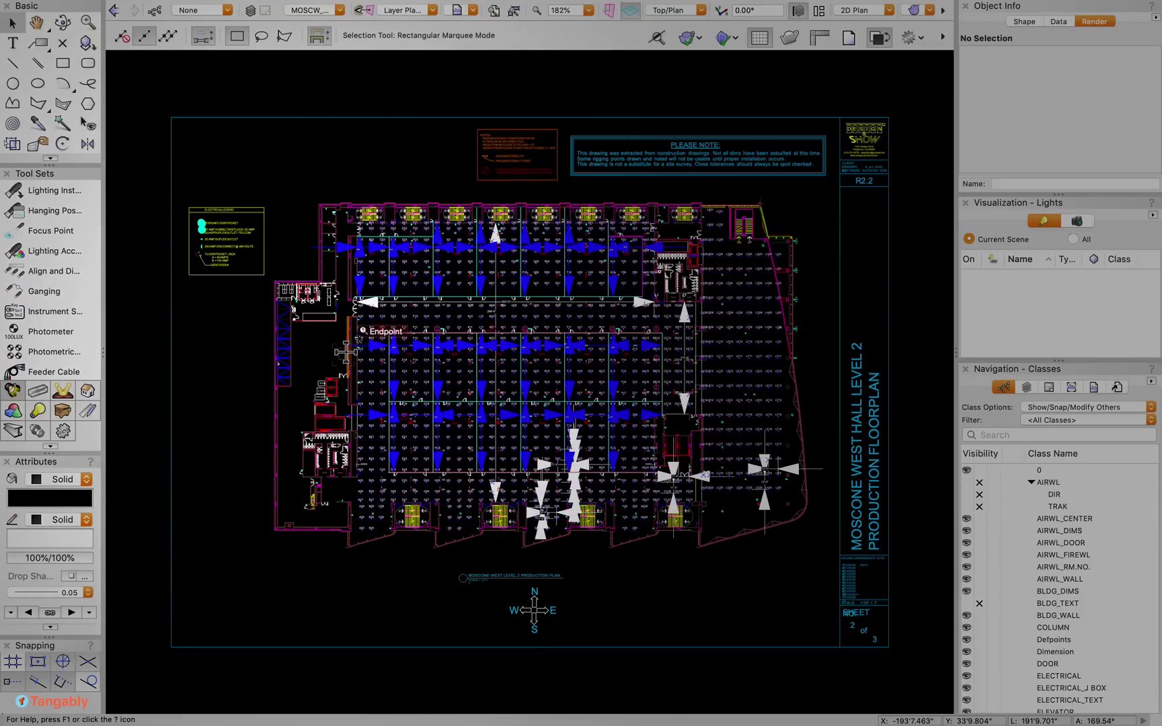
Select every object in the imported floorplan drawing.
click(872, 438)
click(938, 472)
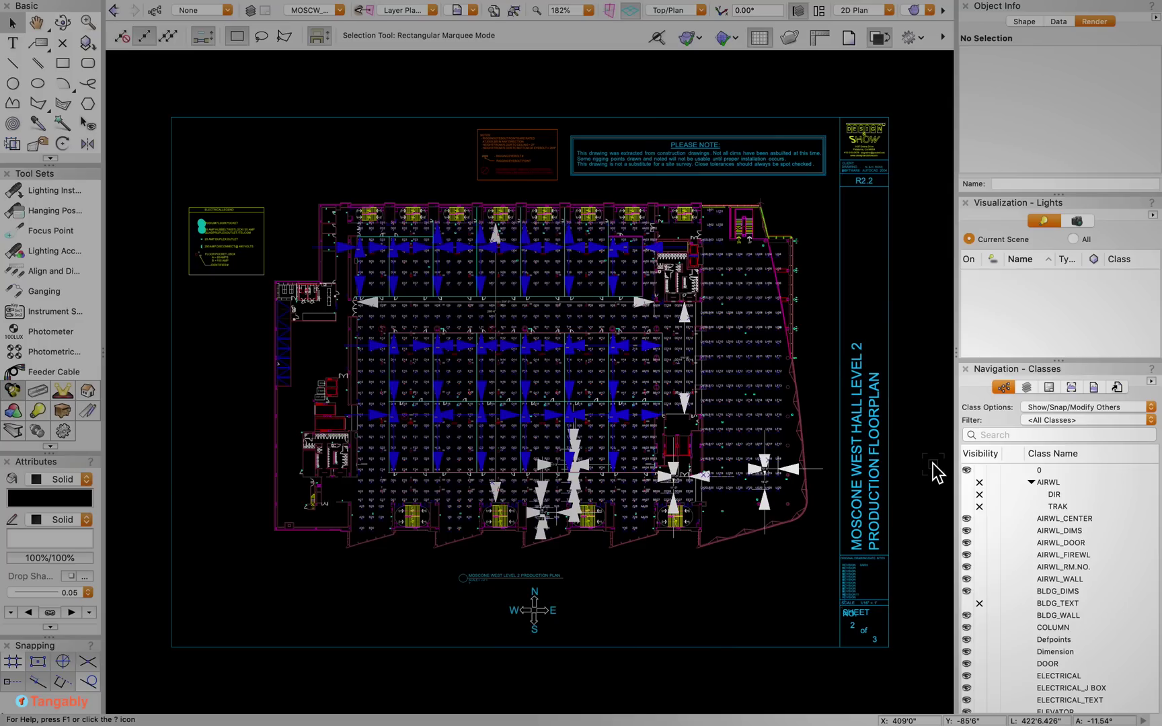
key(super+a)
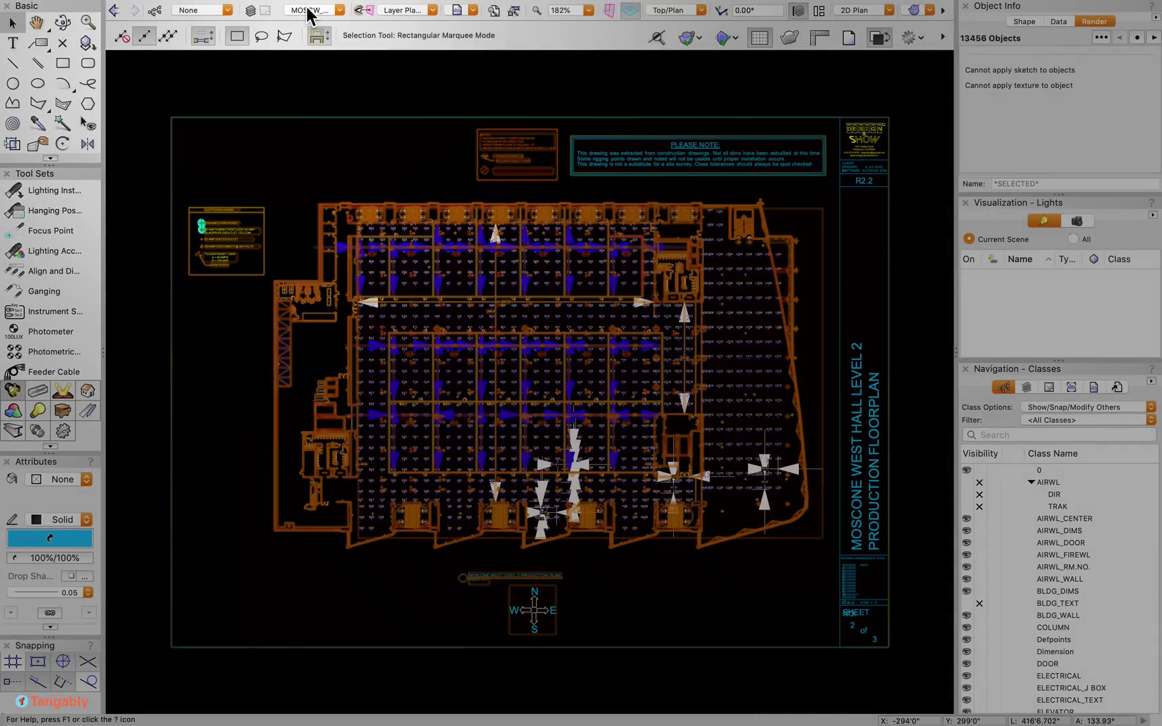
Save the drawing as DWG IMPORT-1 and show the desktop overview.
key(super+s)
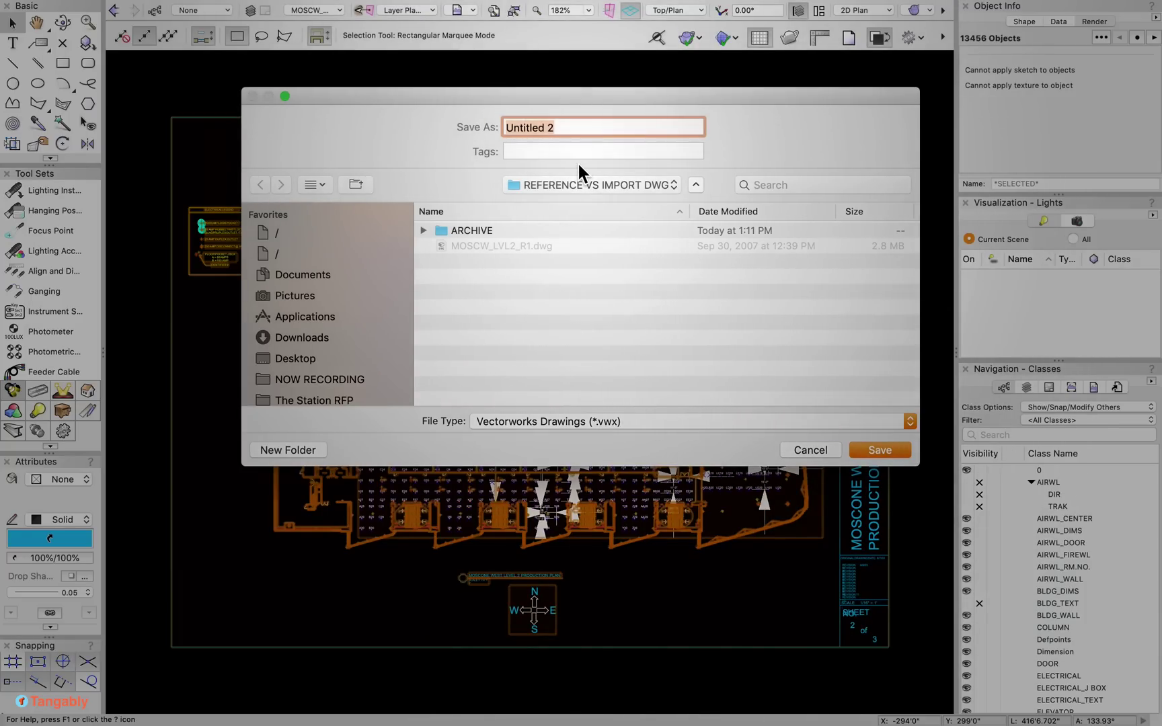
text(DWG IMPORT-1)
key(Return)
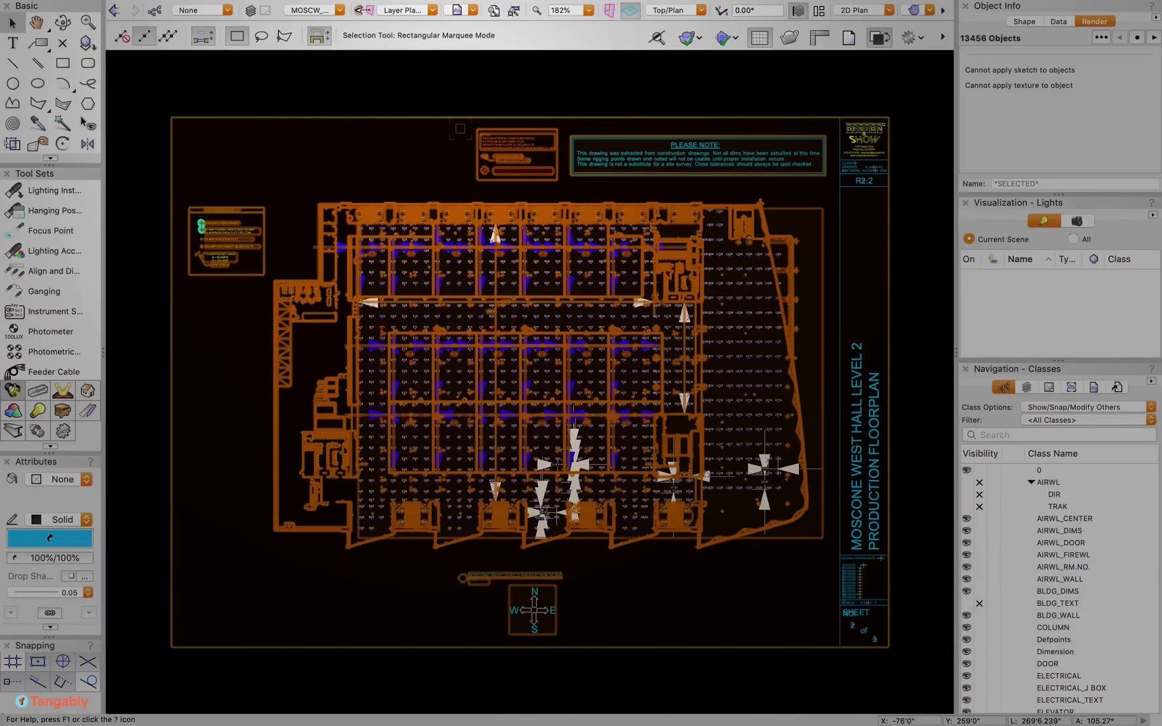
key(ctrl+Up)
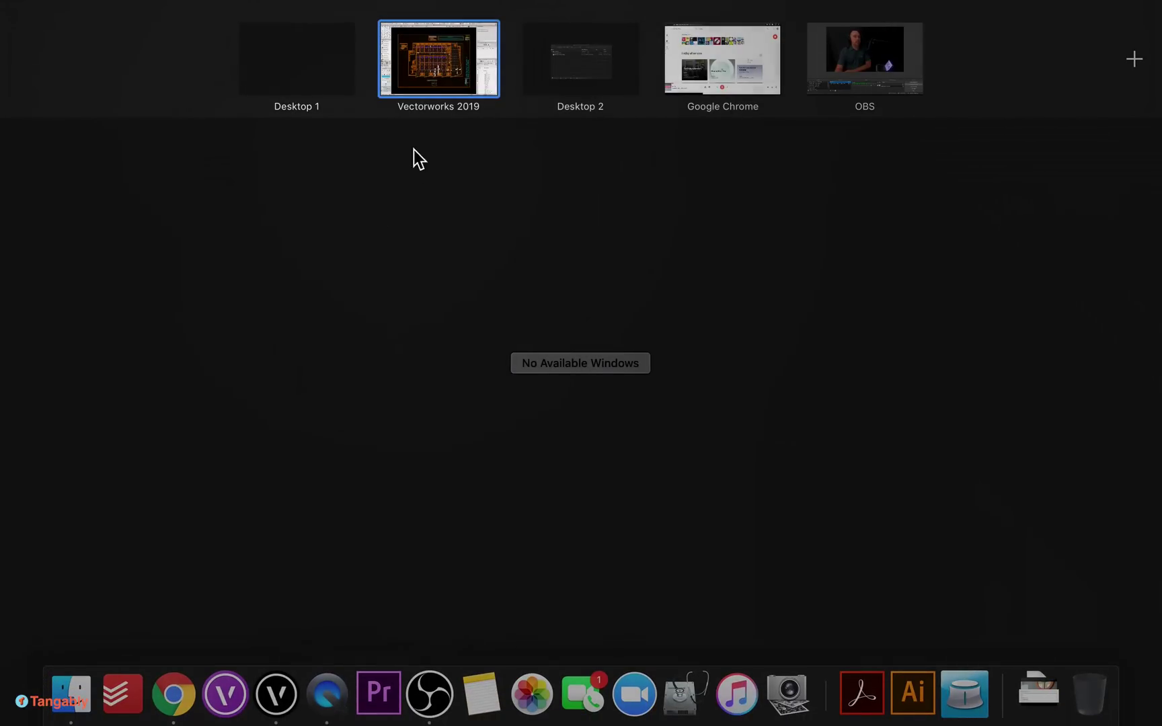
Switch to Desktop 2 to compare DWG IMPORT-1 (12.9 MB) with the 2.8 MB DWG.
click(607, 55)
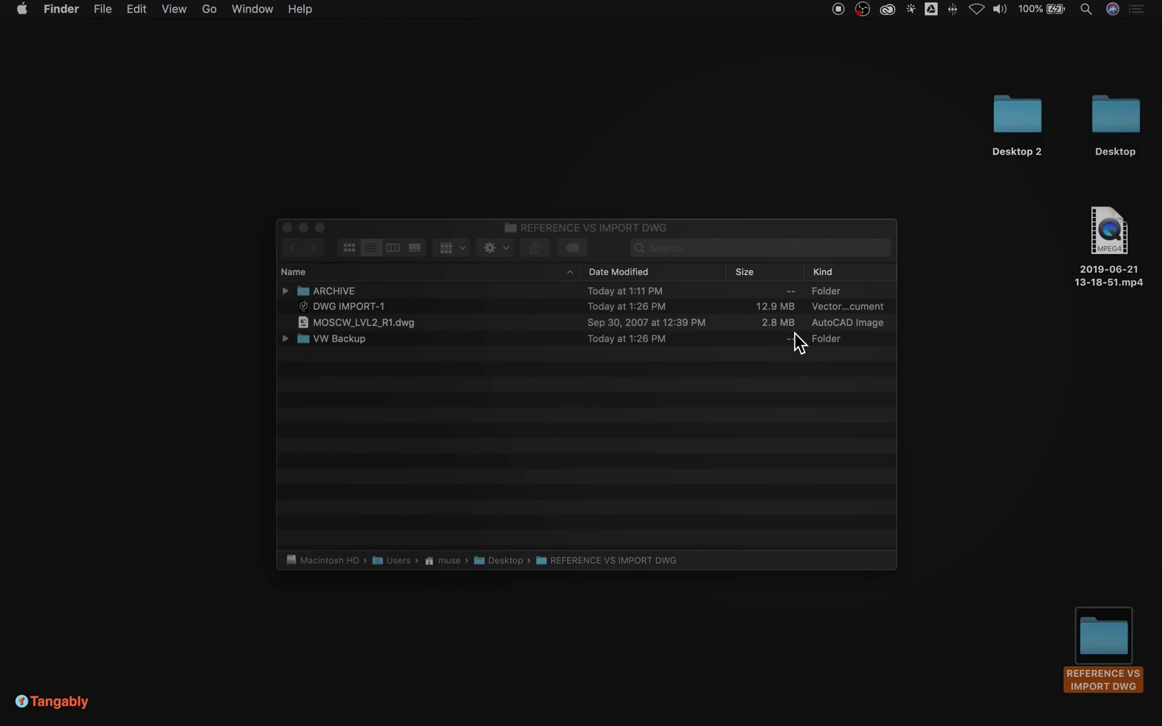
key(F4)
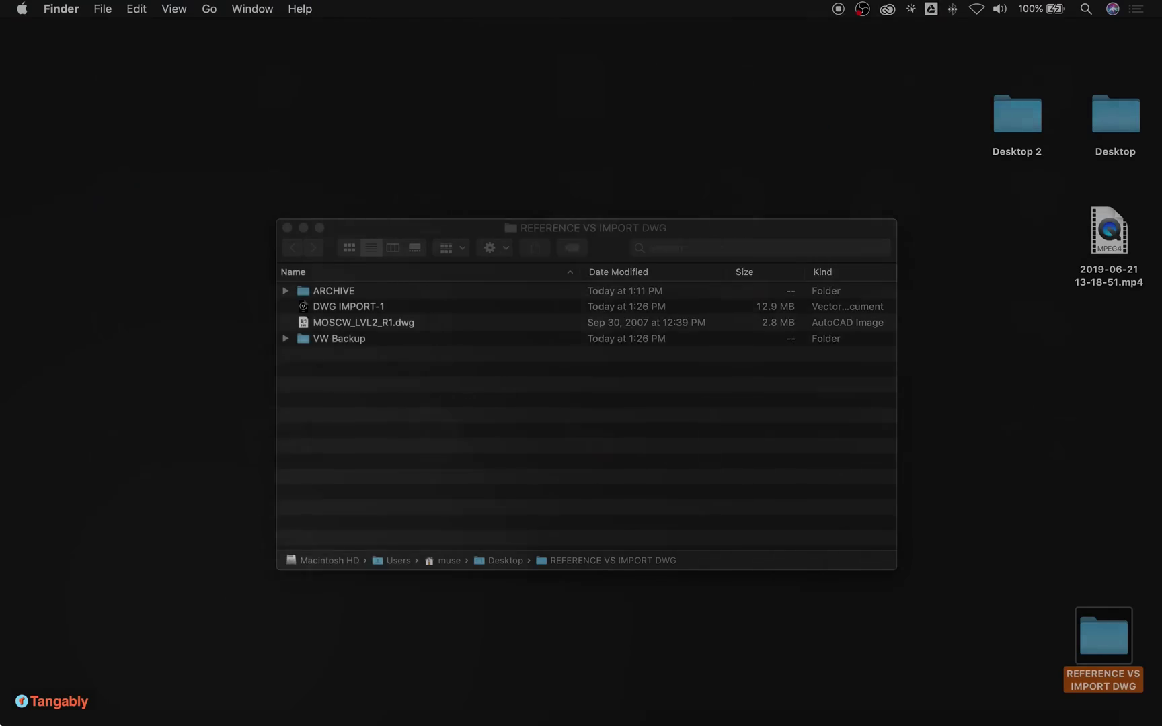
Return to Vectorworks, close the imported floorplan, and create a new blank document.
click(277, 693)
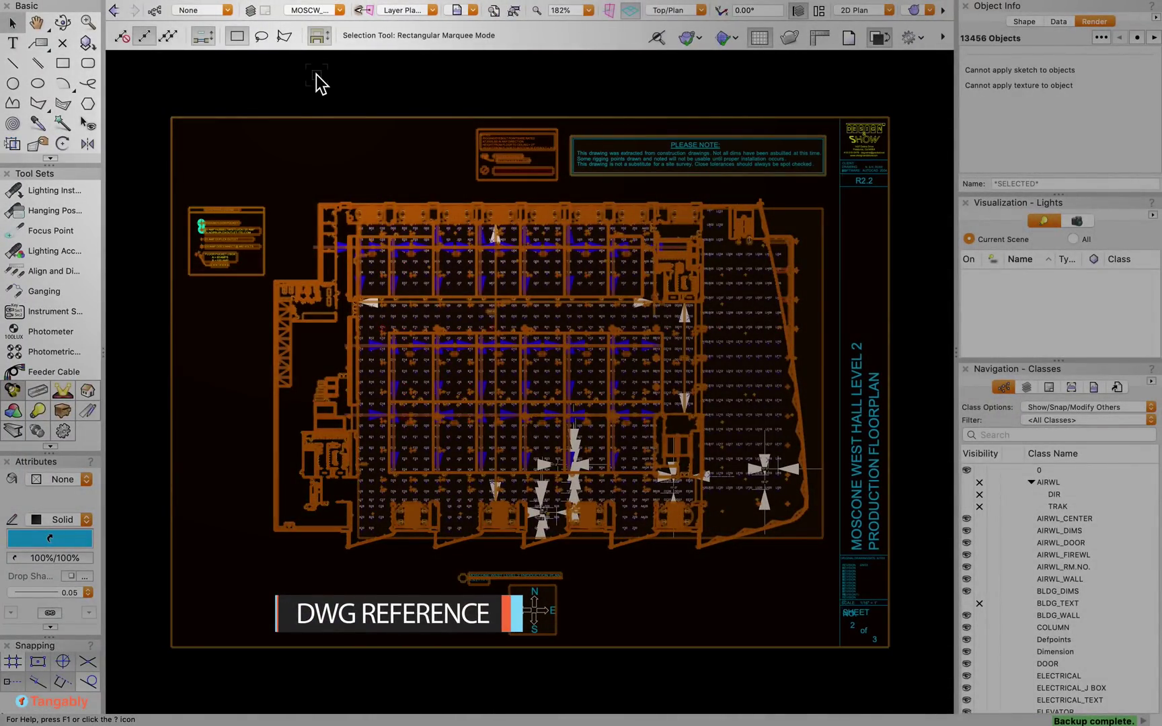
key(super+w)
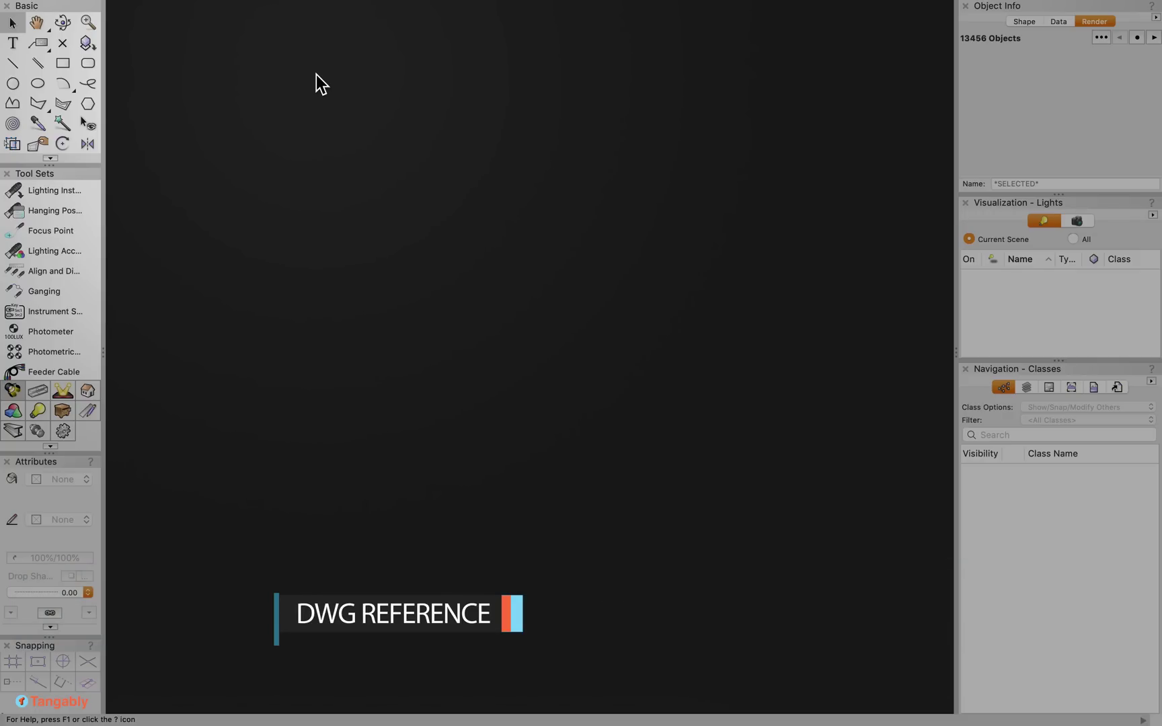
key(super+n)
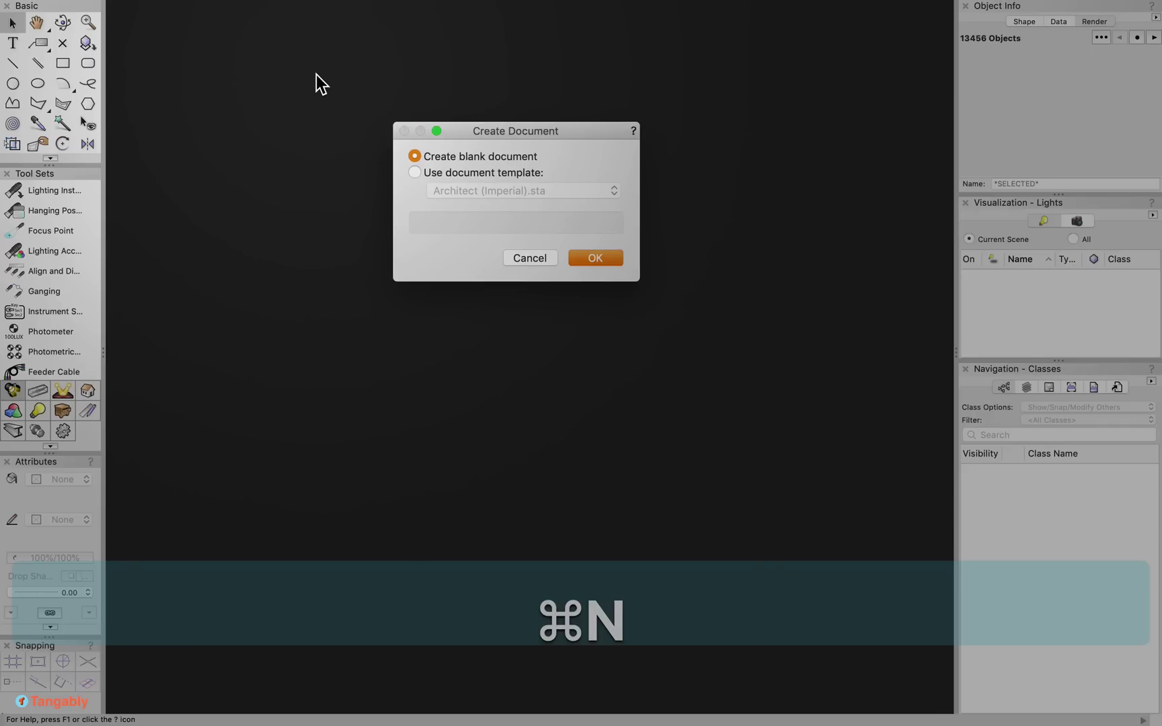
key(Return)
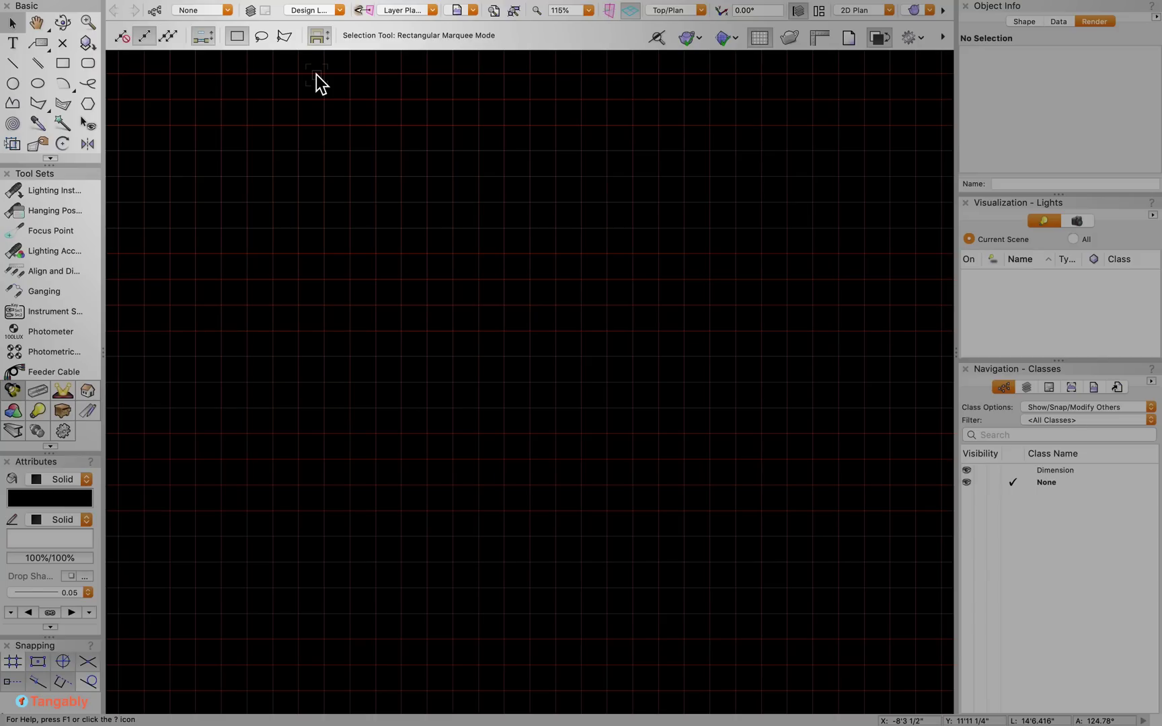
Verify Untitled 3 lists only the Dimension and None classes, then open the File menu.
click(227, 11)
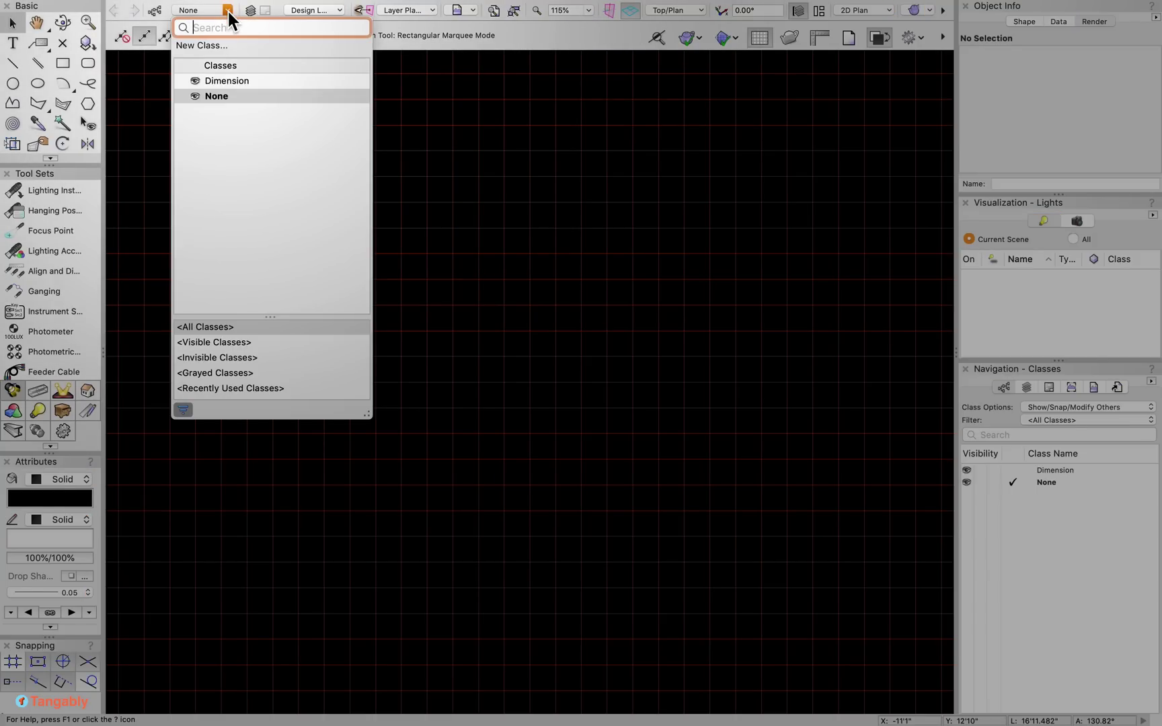
click(448, 309)
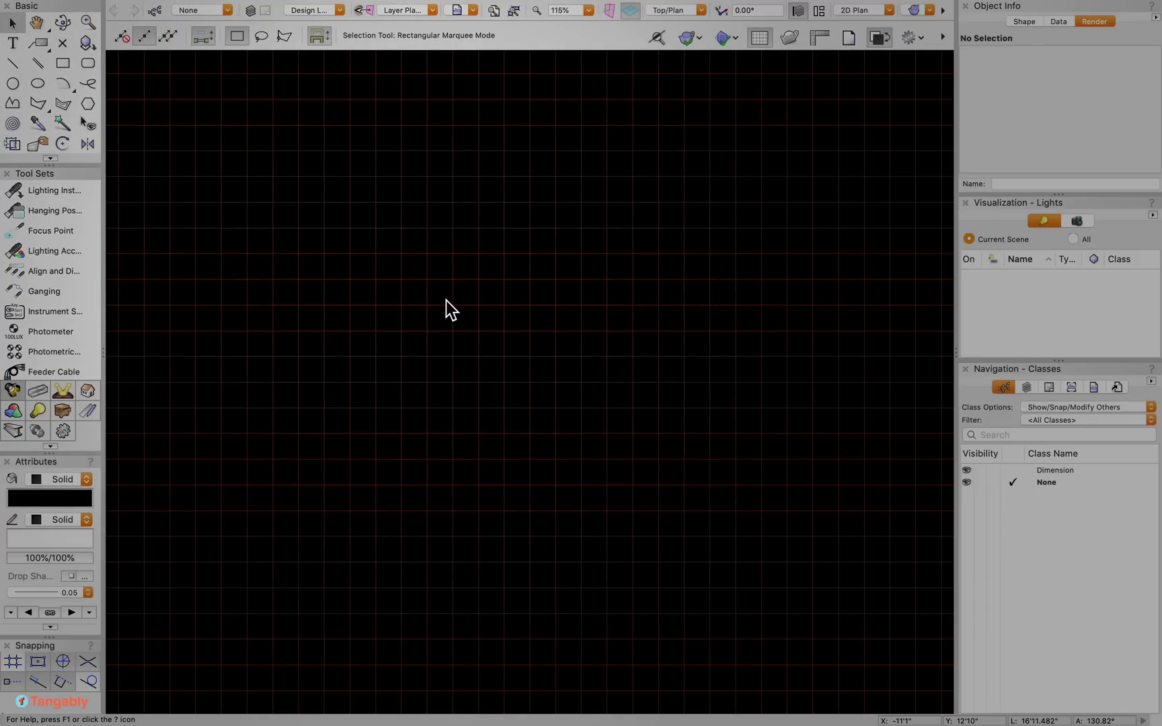
click(139, 10)
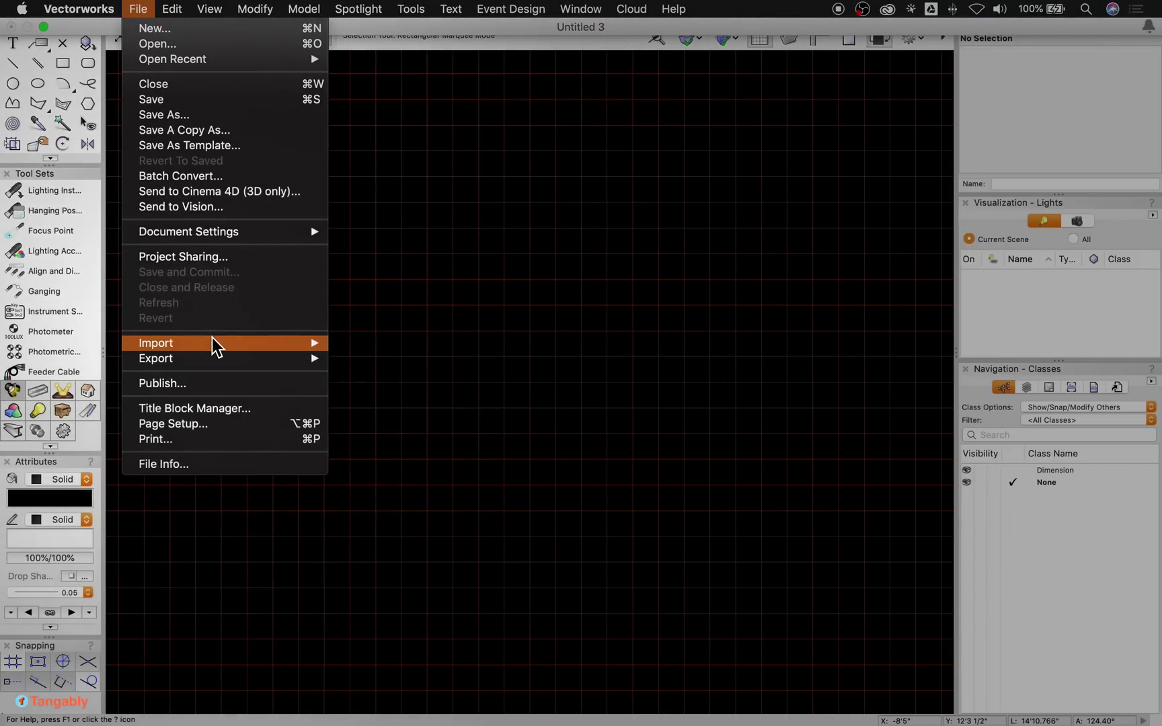
Import MOSCW_LVL2_R1.dwg with the Reference option ticked.
mouse_move(212, 345)
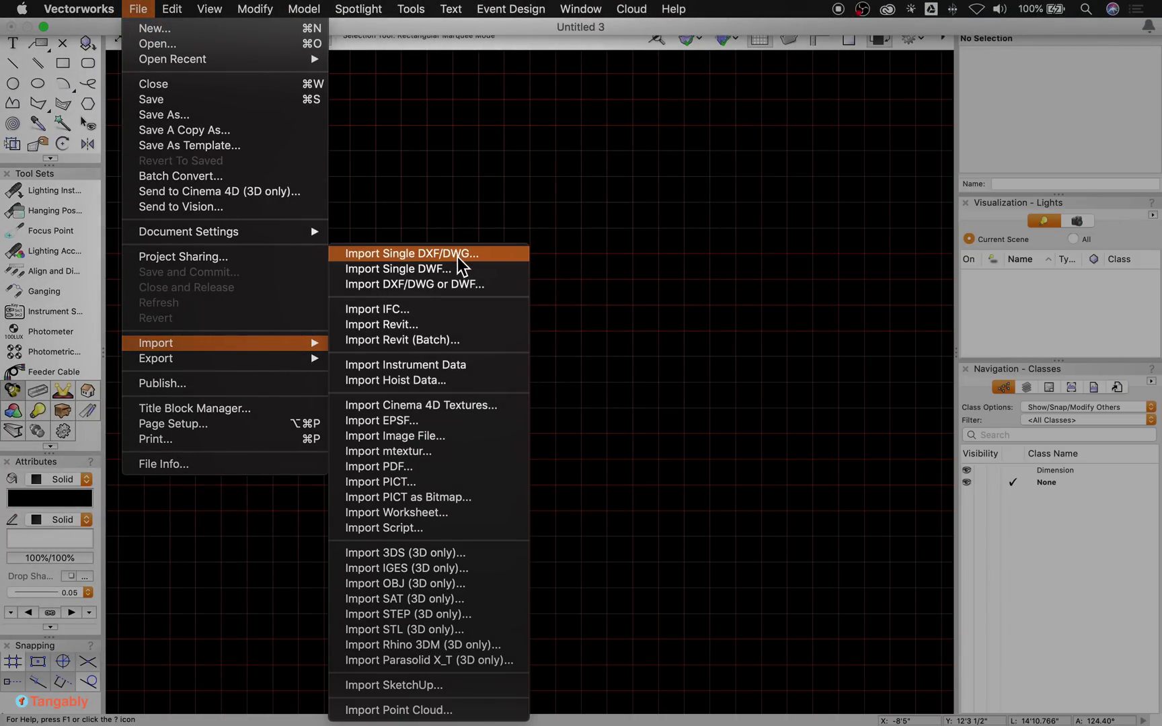
click(457, 257)
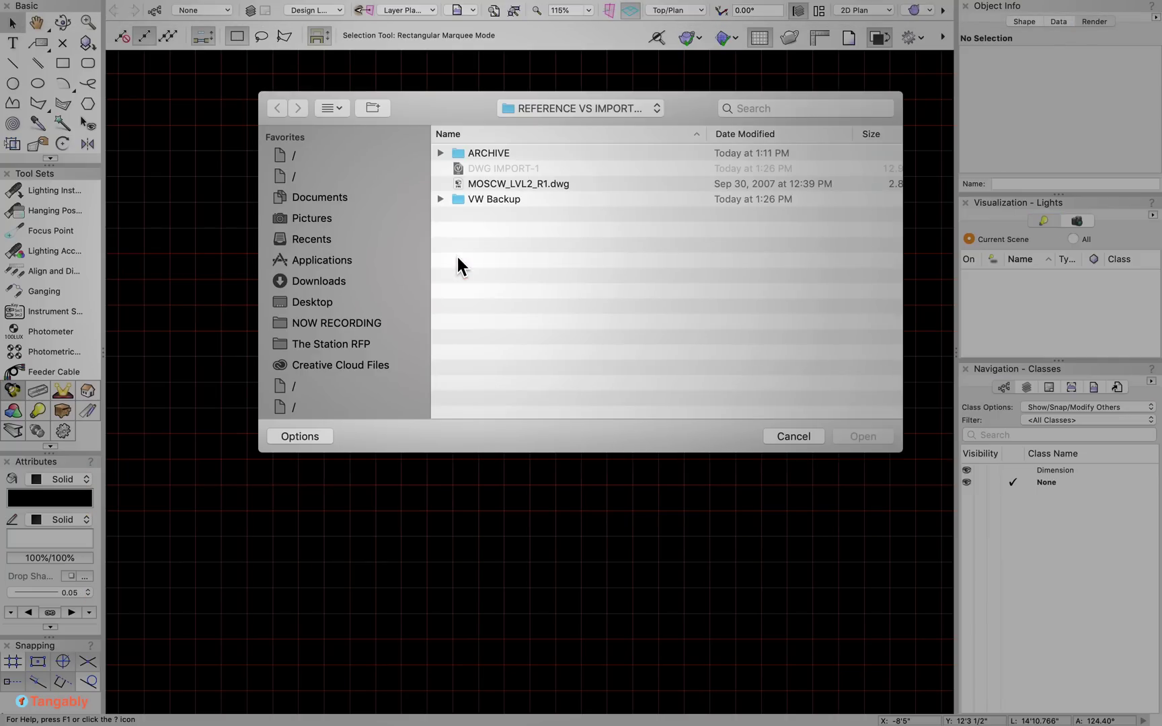
click(530, 185)
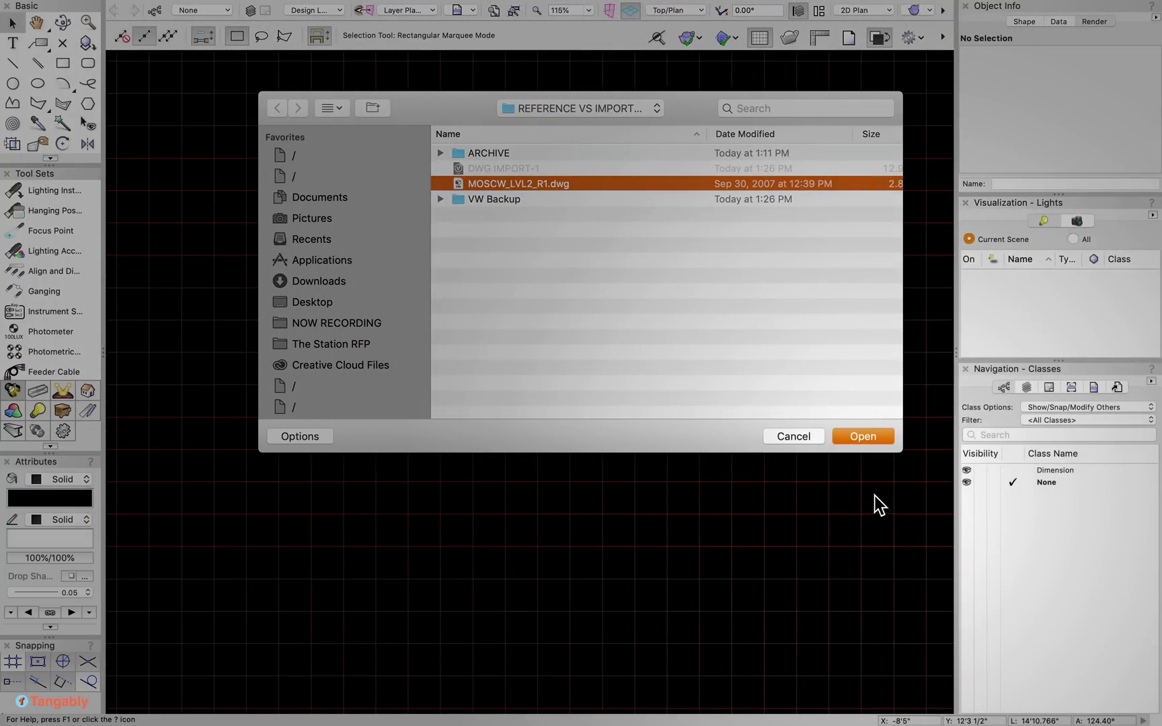
click(863, 438)
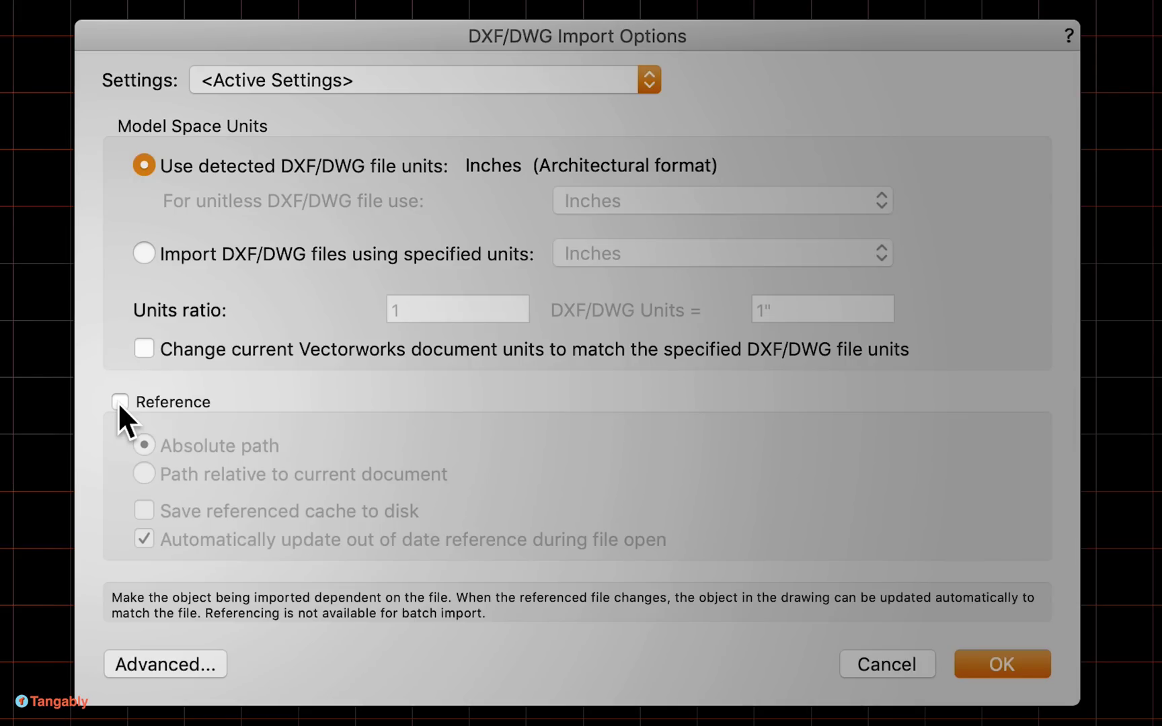
click(120, 402)
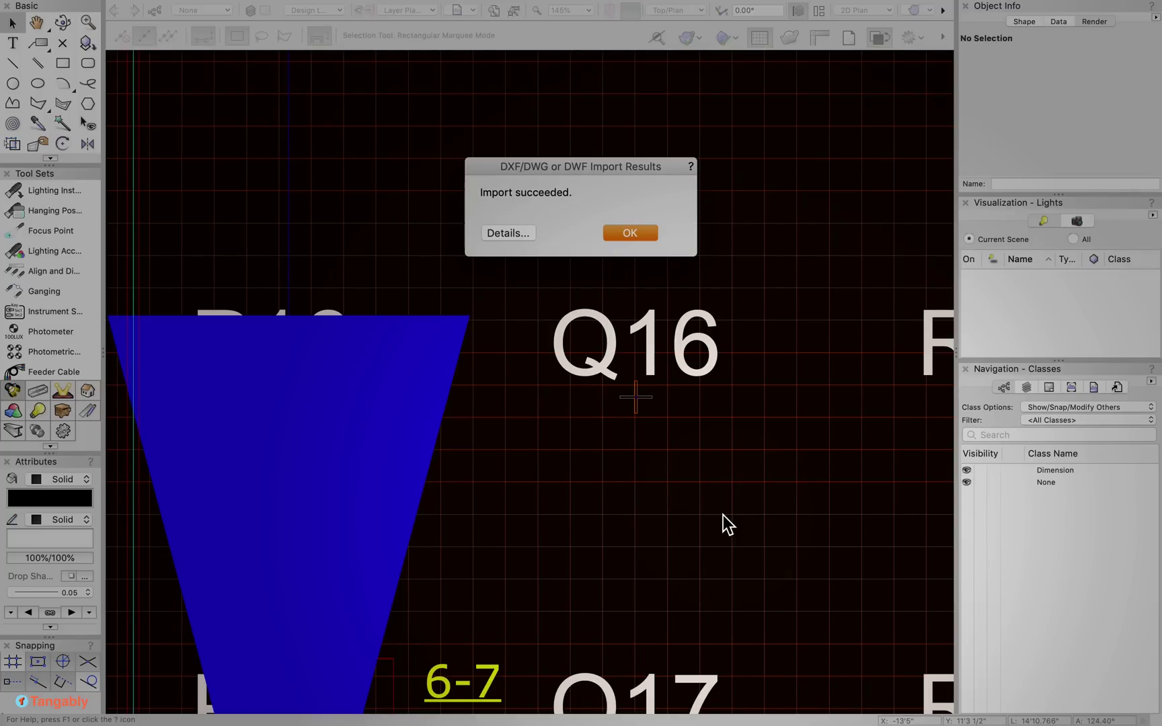
Dismiss the import message and fit the view to the whole referenced floorplan.
key(Return)
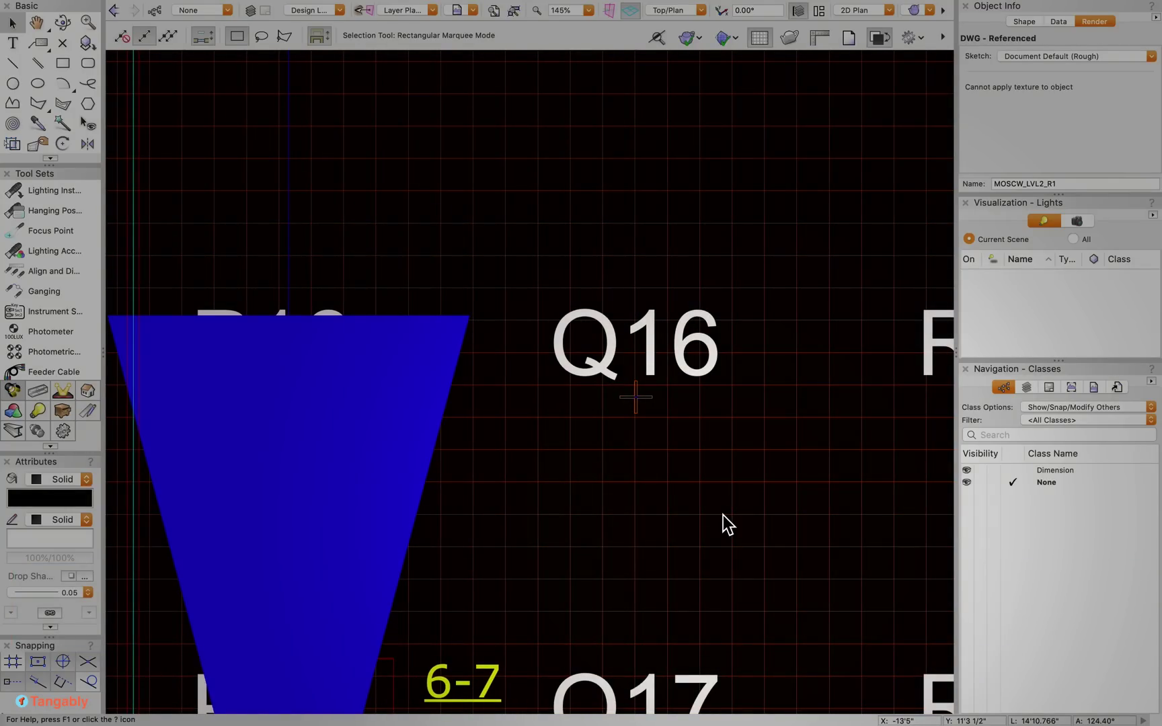
key(super+6)
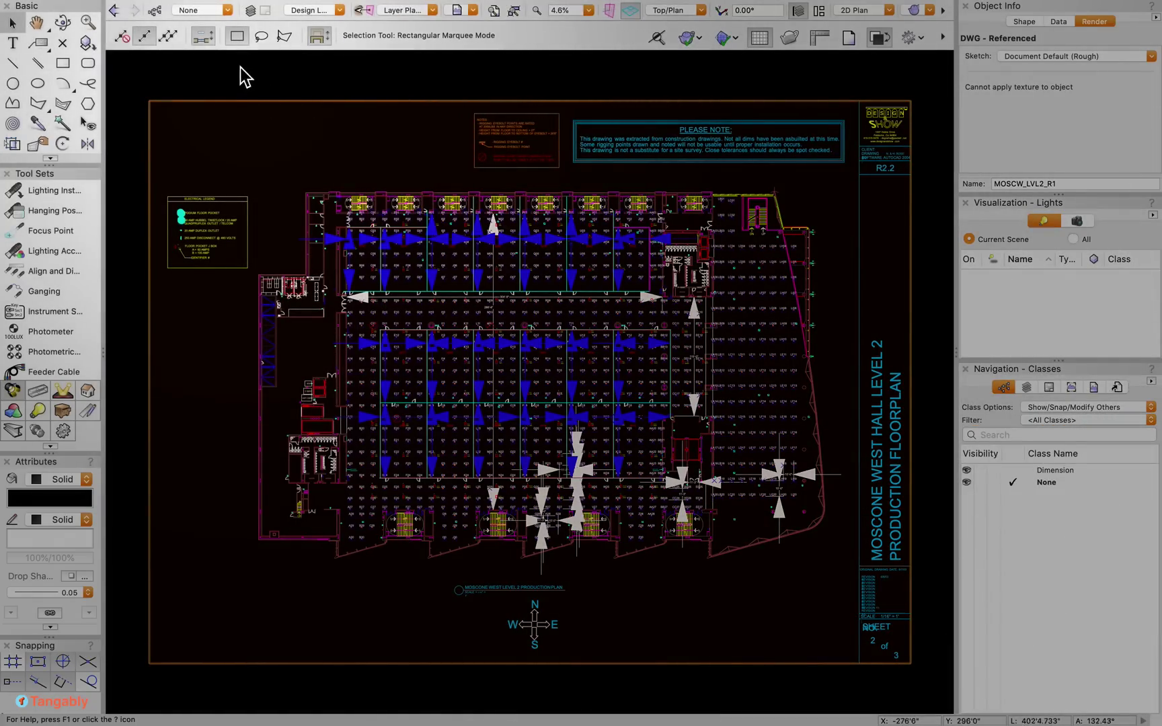
click(249, 10)
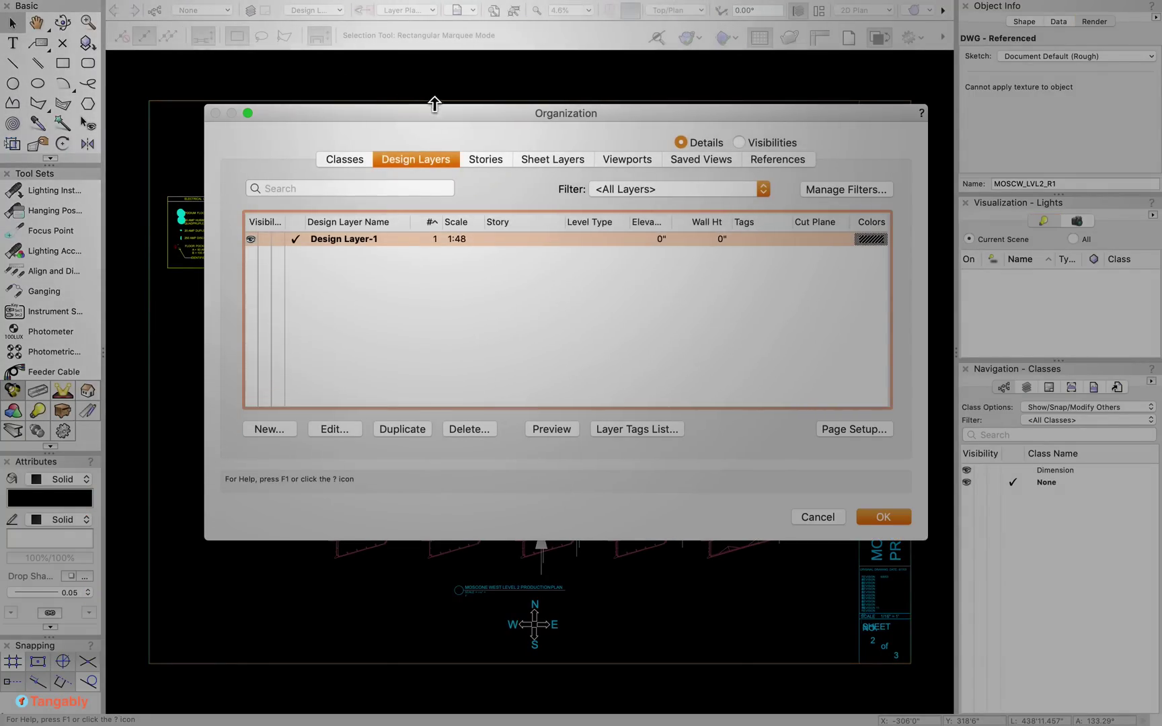
click(342, 161)
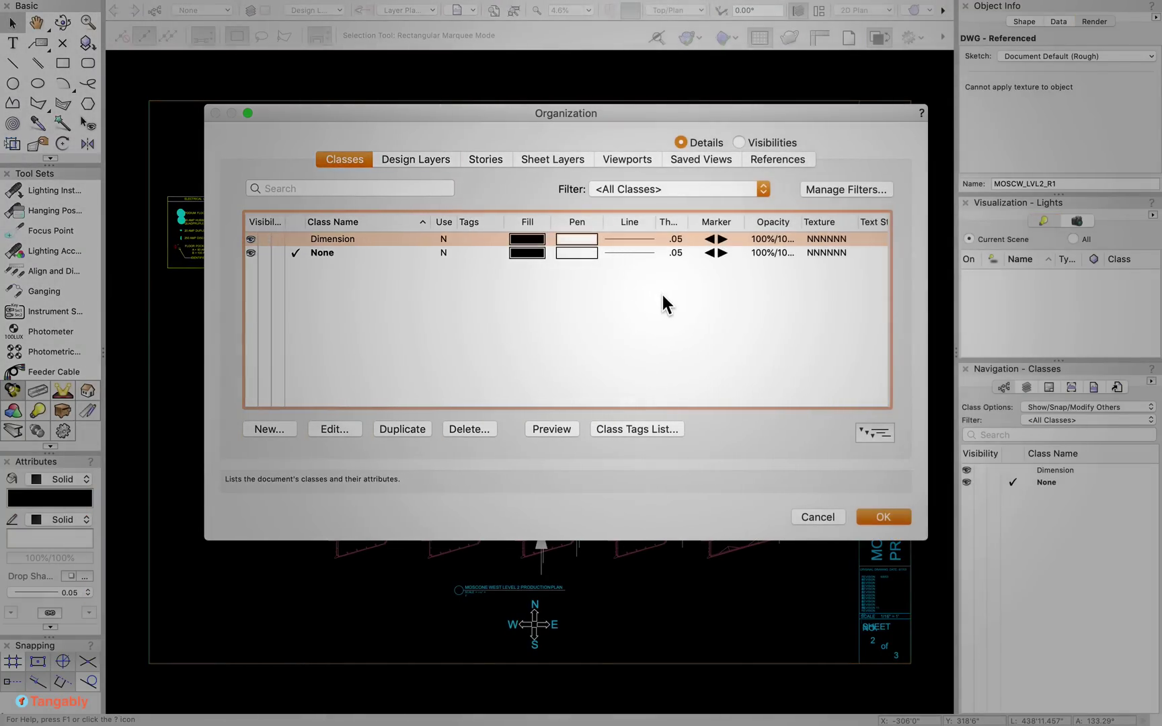
click(306, 369)
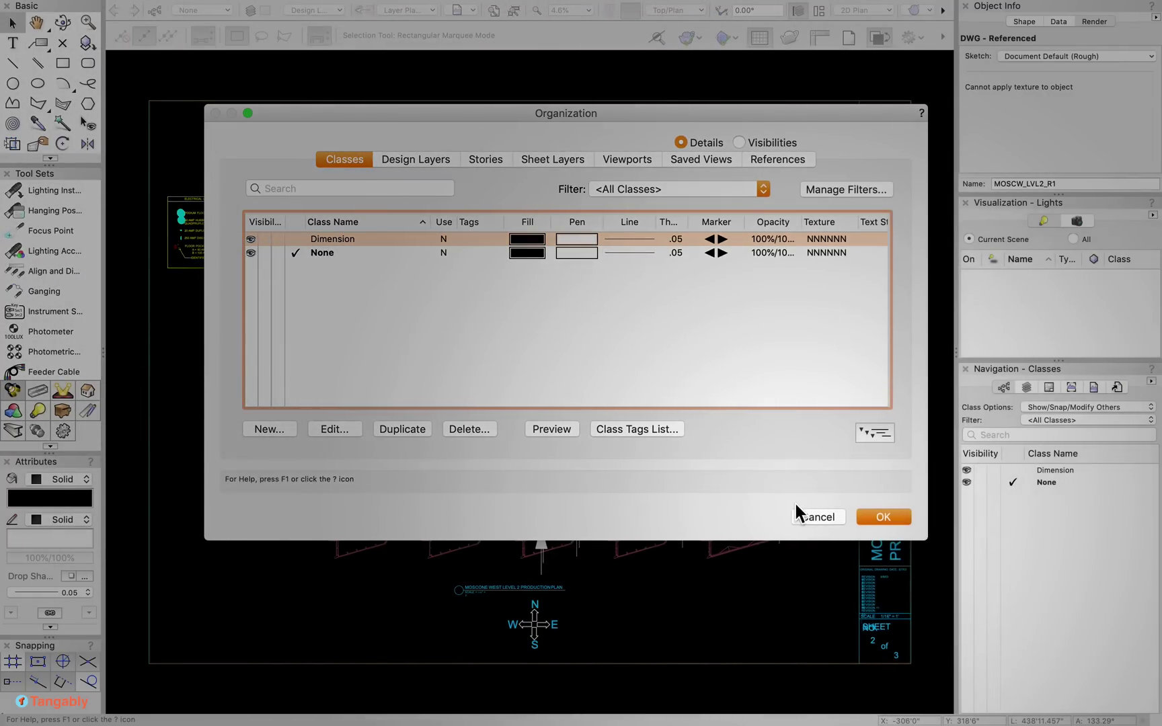
click(889, 520)
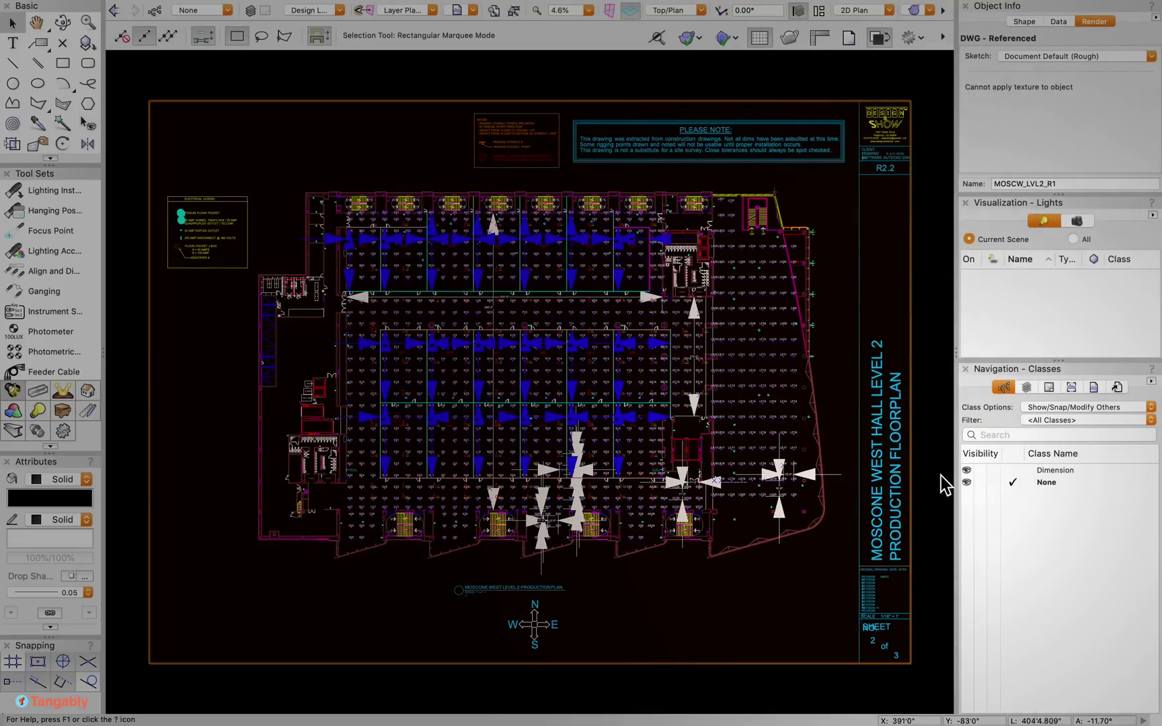
key(super+a)
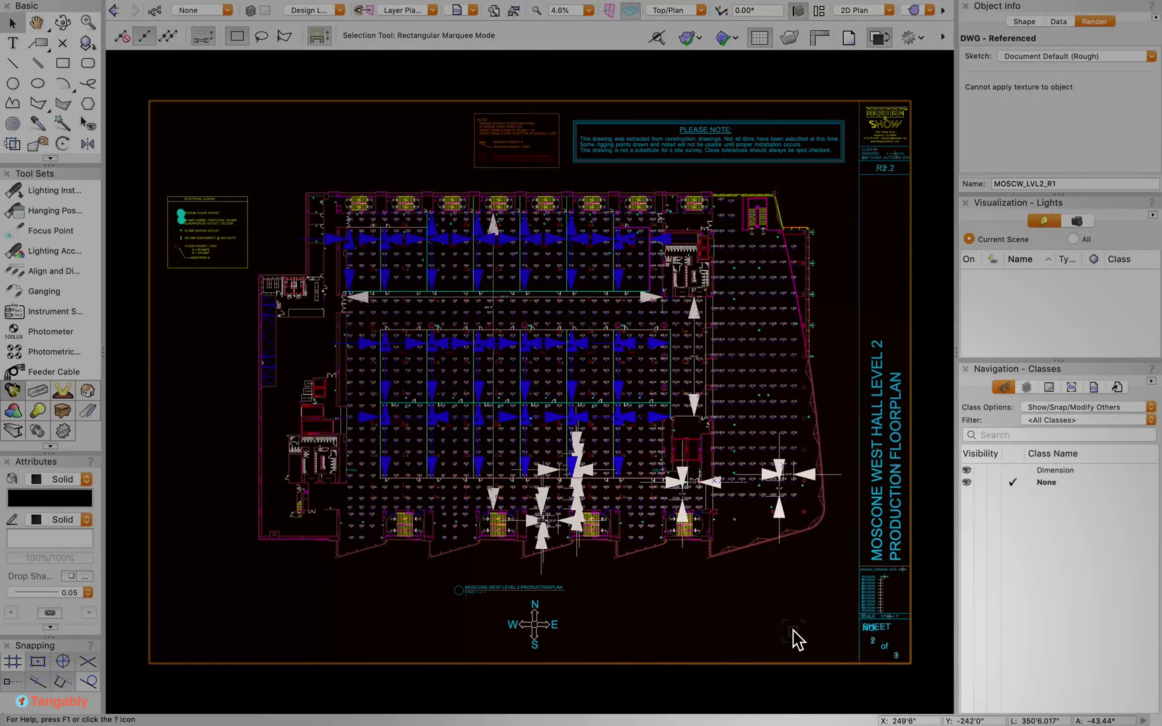
scroll(902, 635, up, 3)
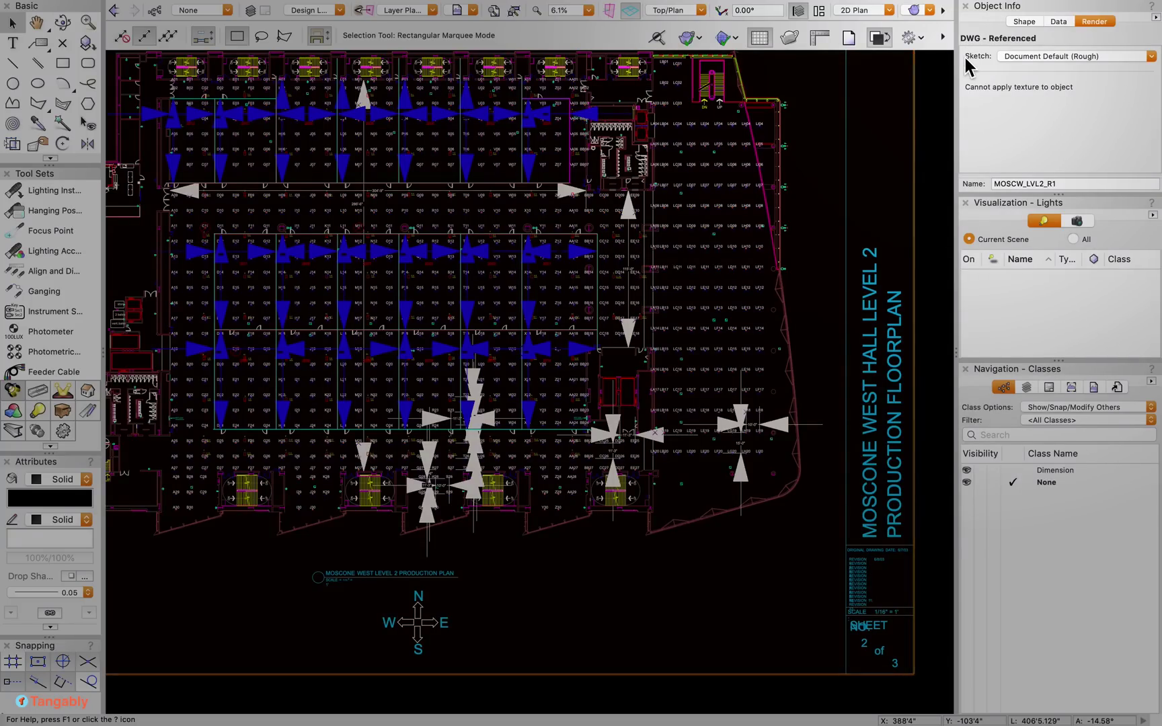
click(835, 340)
scroll(679, 474, down, 3)
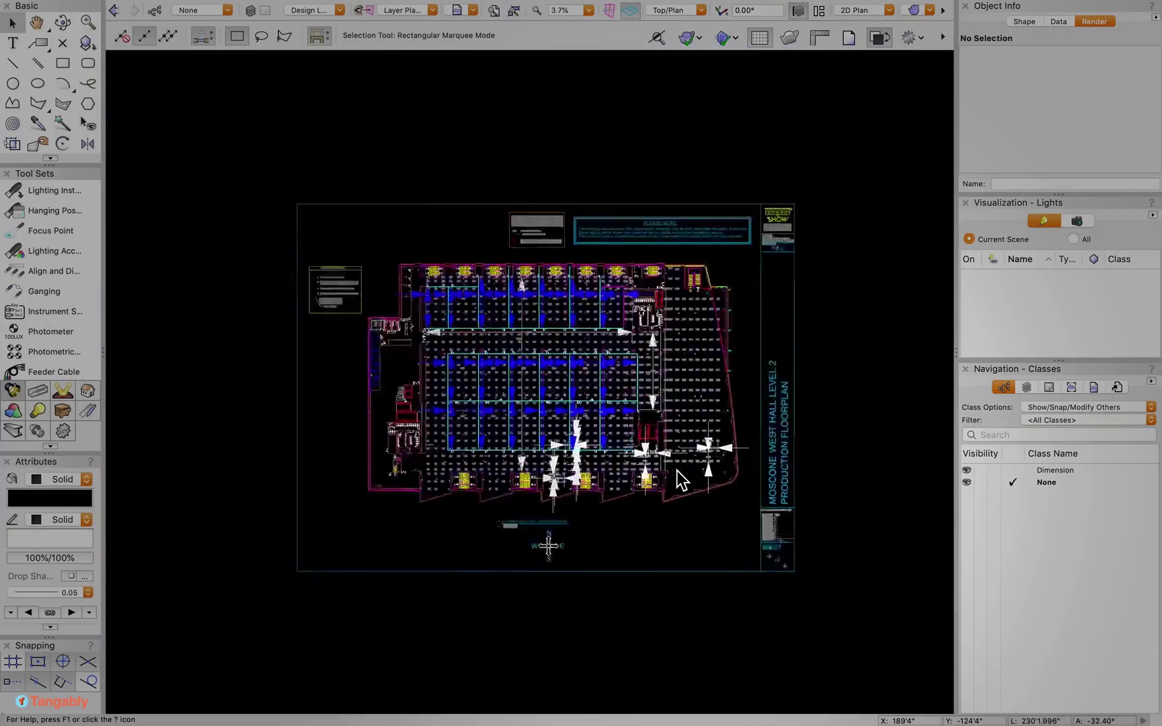
scroll(677, 472, up, 1)
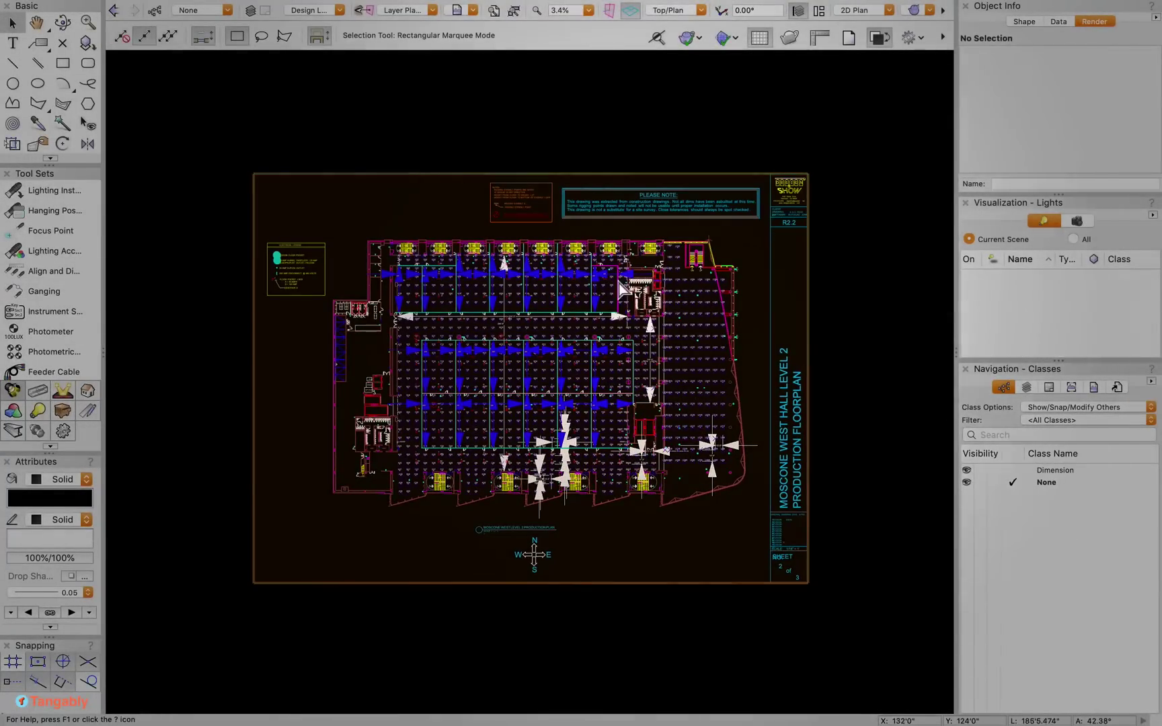
scroll(505, 278, up, 3)
scroll(504, 277, down, 1)
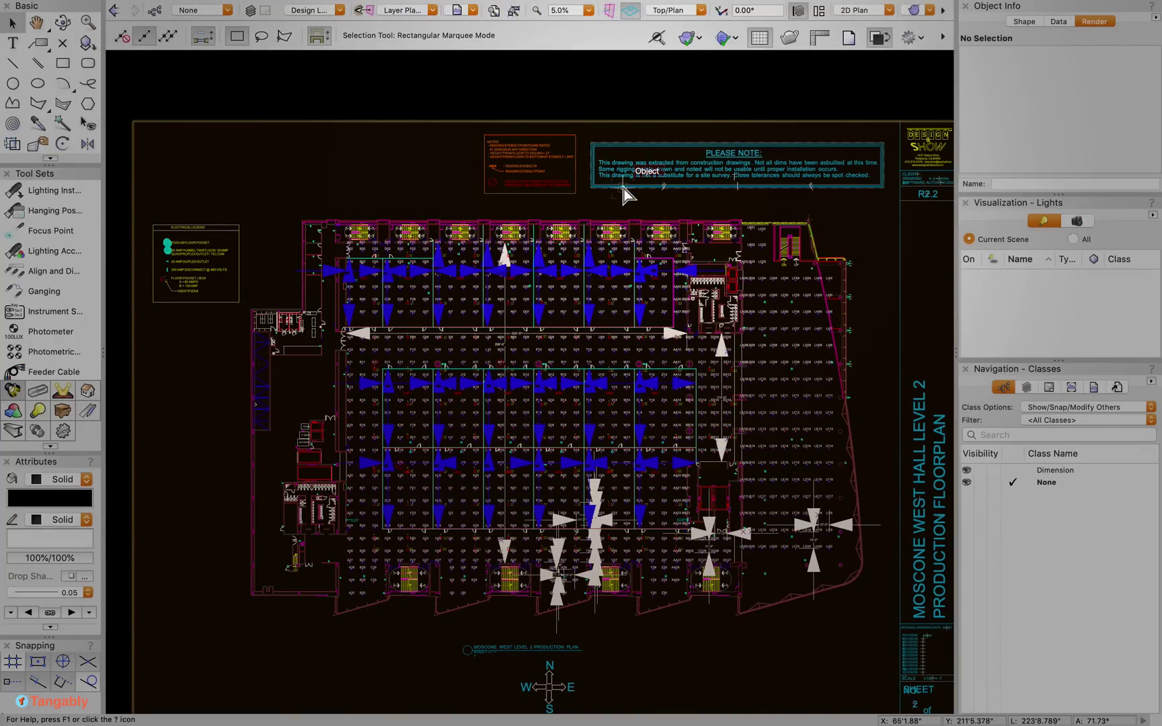
scroll(438, 404, up, 1)
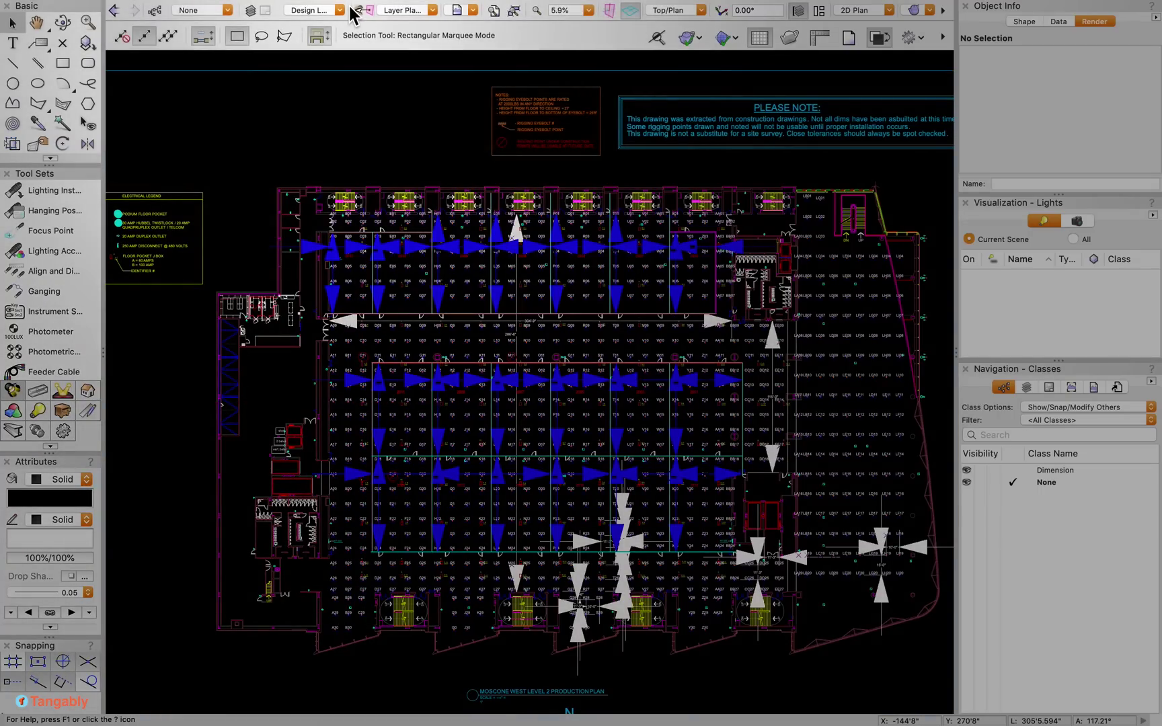
Save the referenced drawing as 'DWG REFERENCE-1' in the REFERENCE VS IMPORT DWG folder.
mouse_move(303, 7)
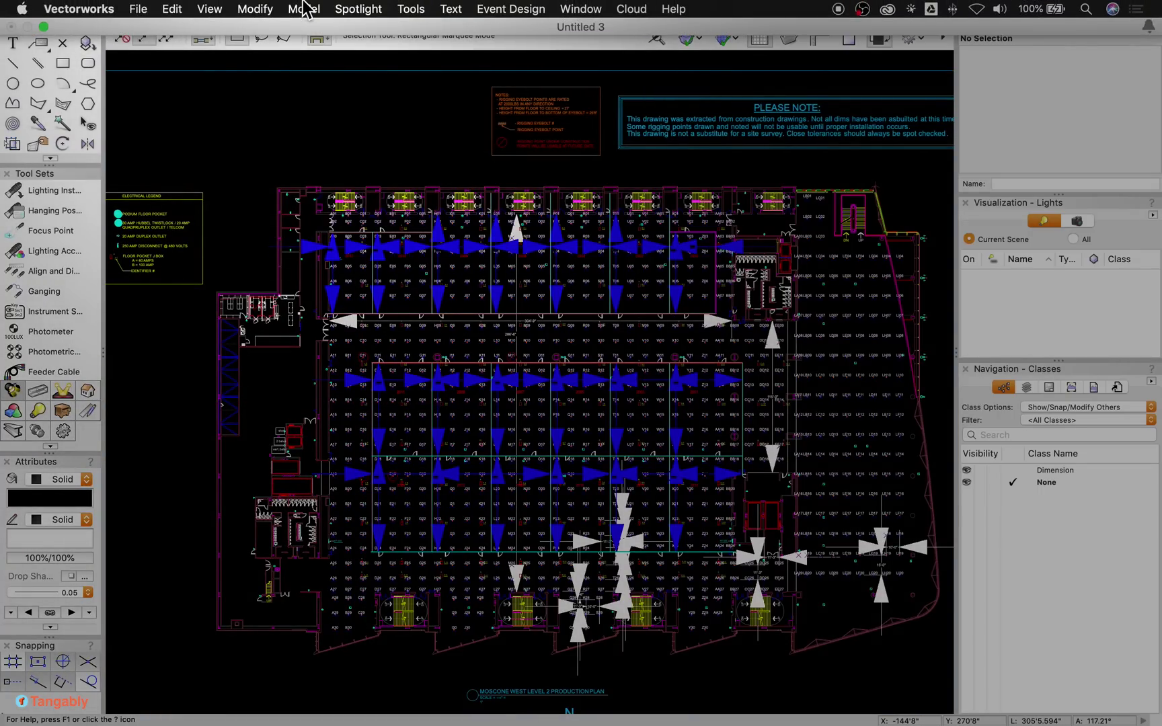
click(138, 9)
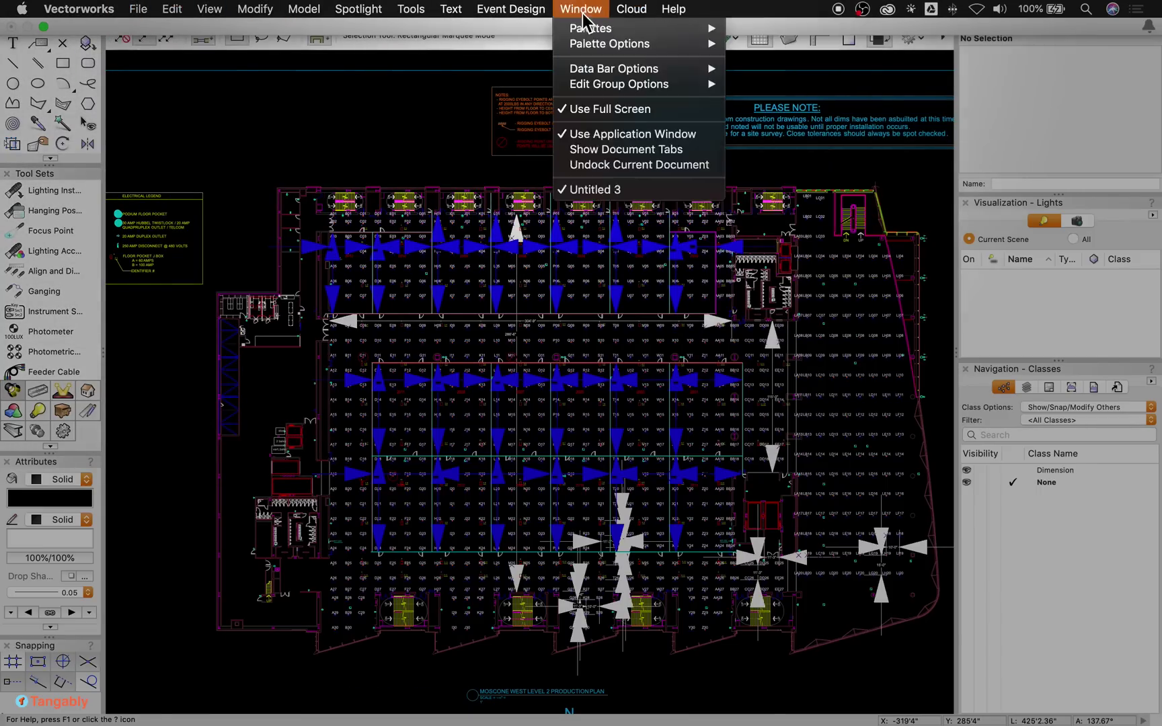
mouse_move(148, 11)
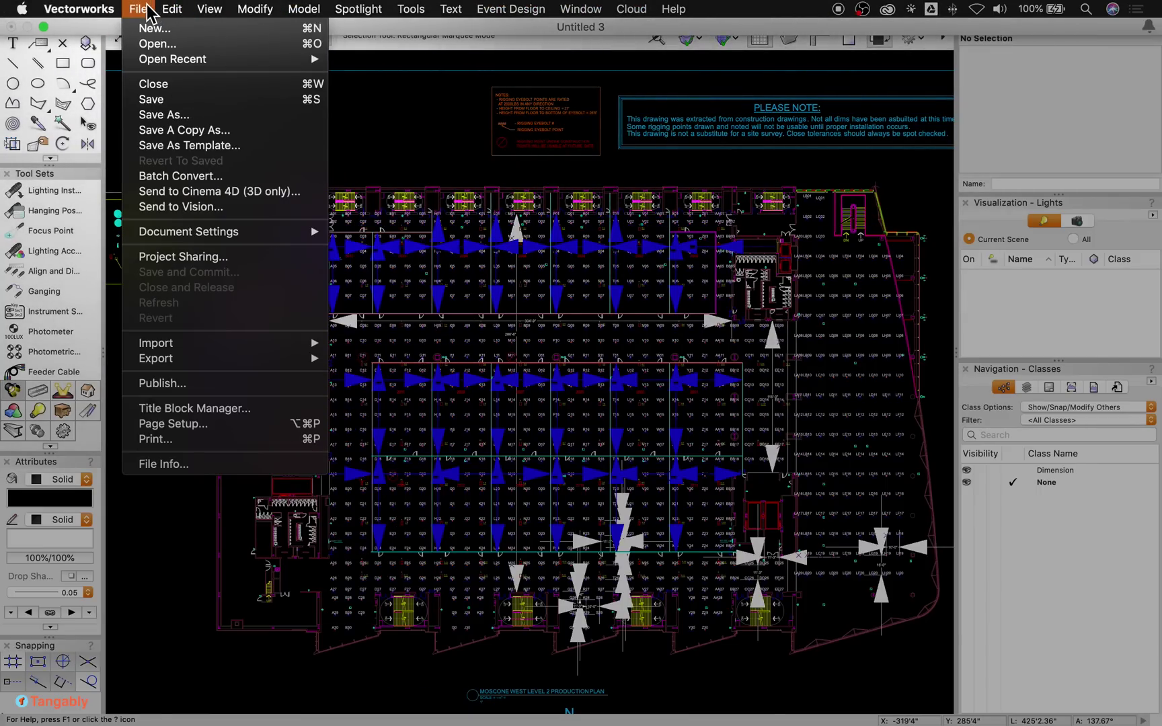
click(161, 115)
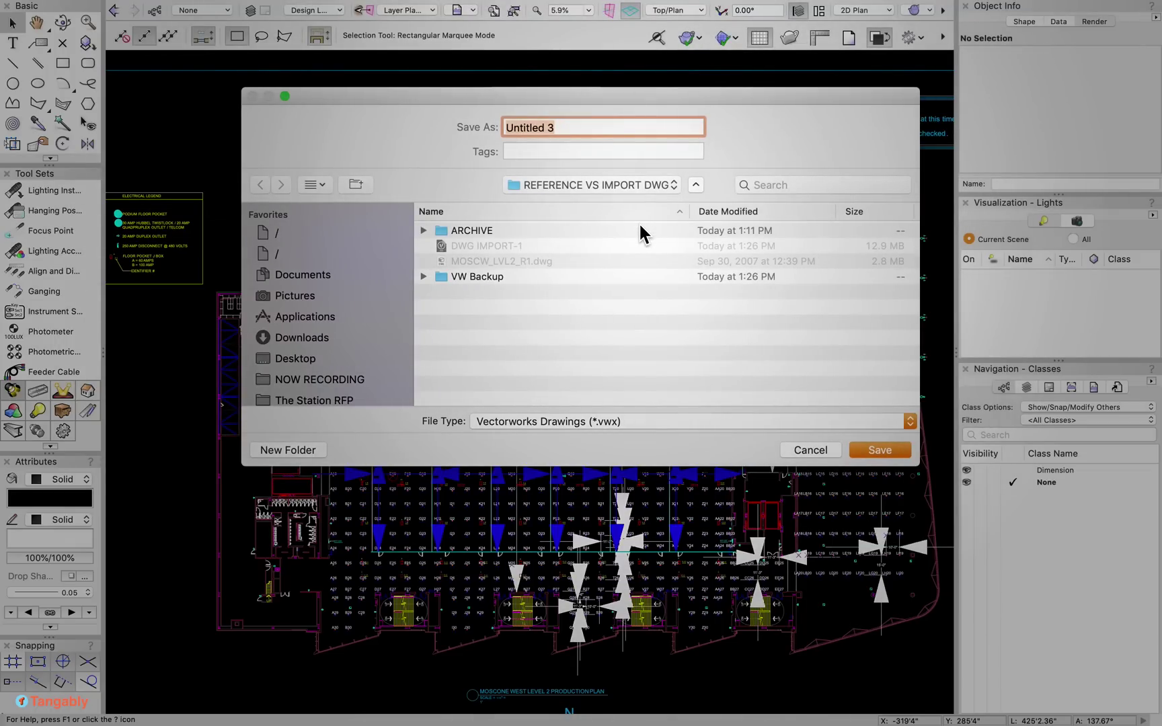
click(501, 246)
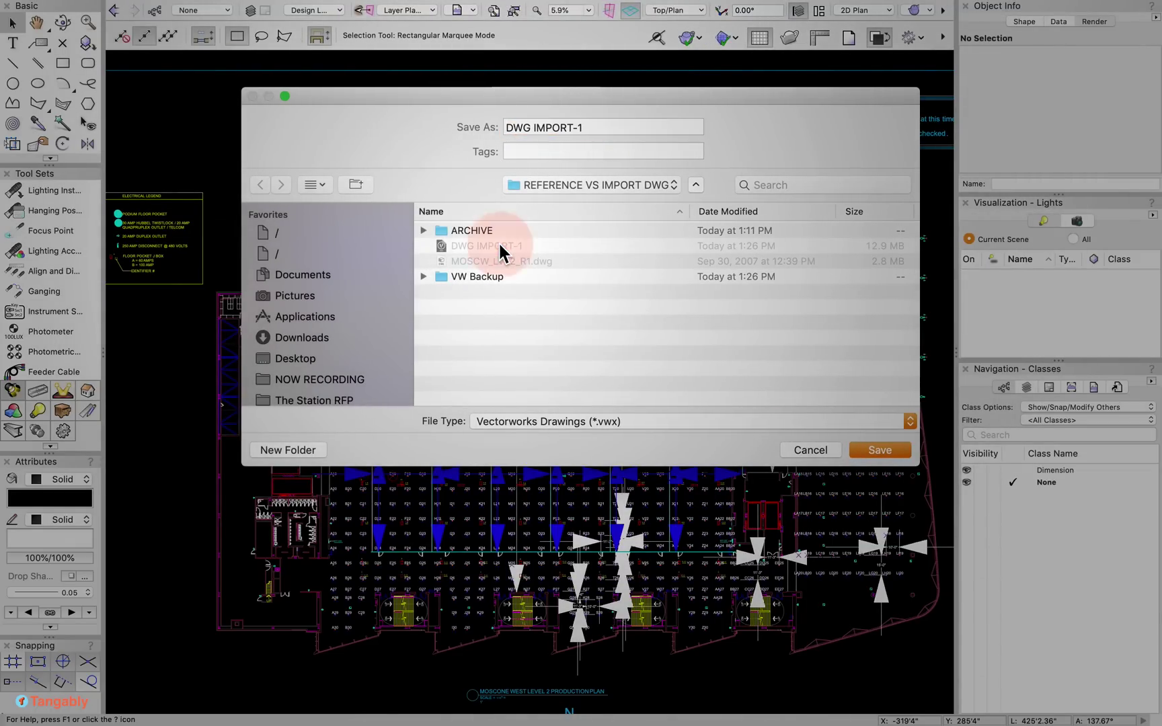
drag(534, 127, 577, 126)
text(REFERENCE)
key(Return)
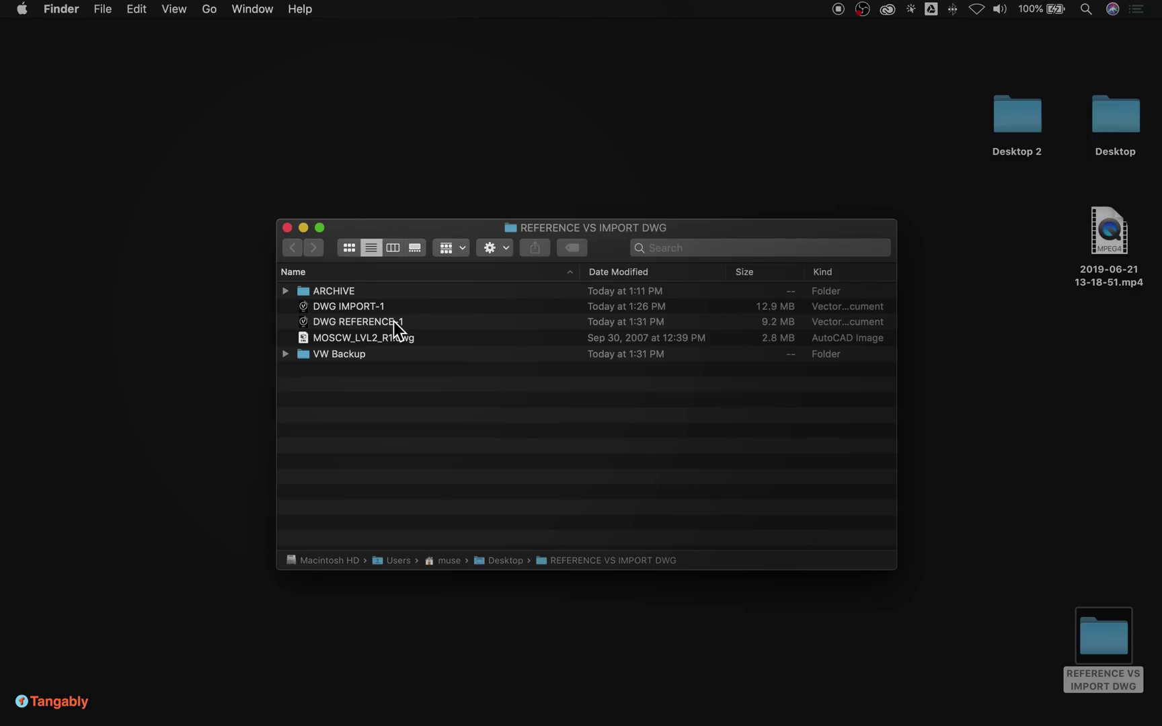
Select DWG REFERENCE-1 in Finder to compare its 9.2 MB size against DWG IMPORT-1's 12.9 MB.
click(393, 322)
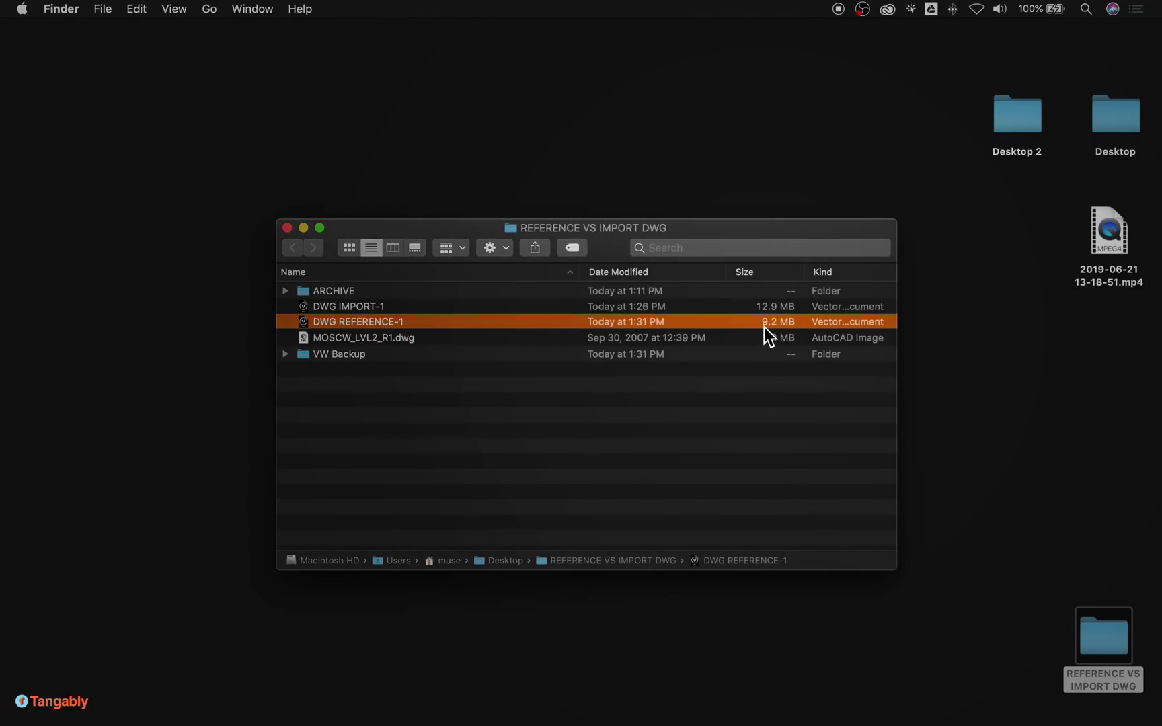